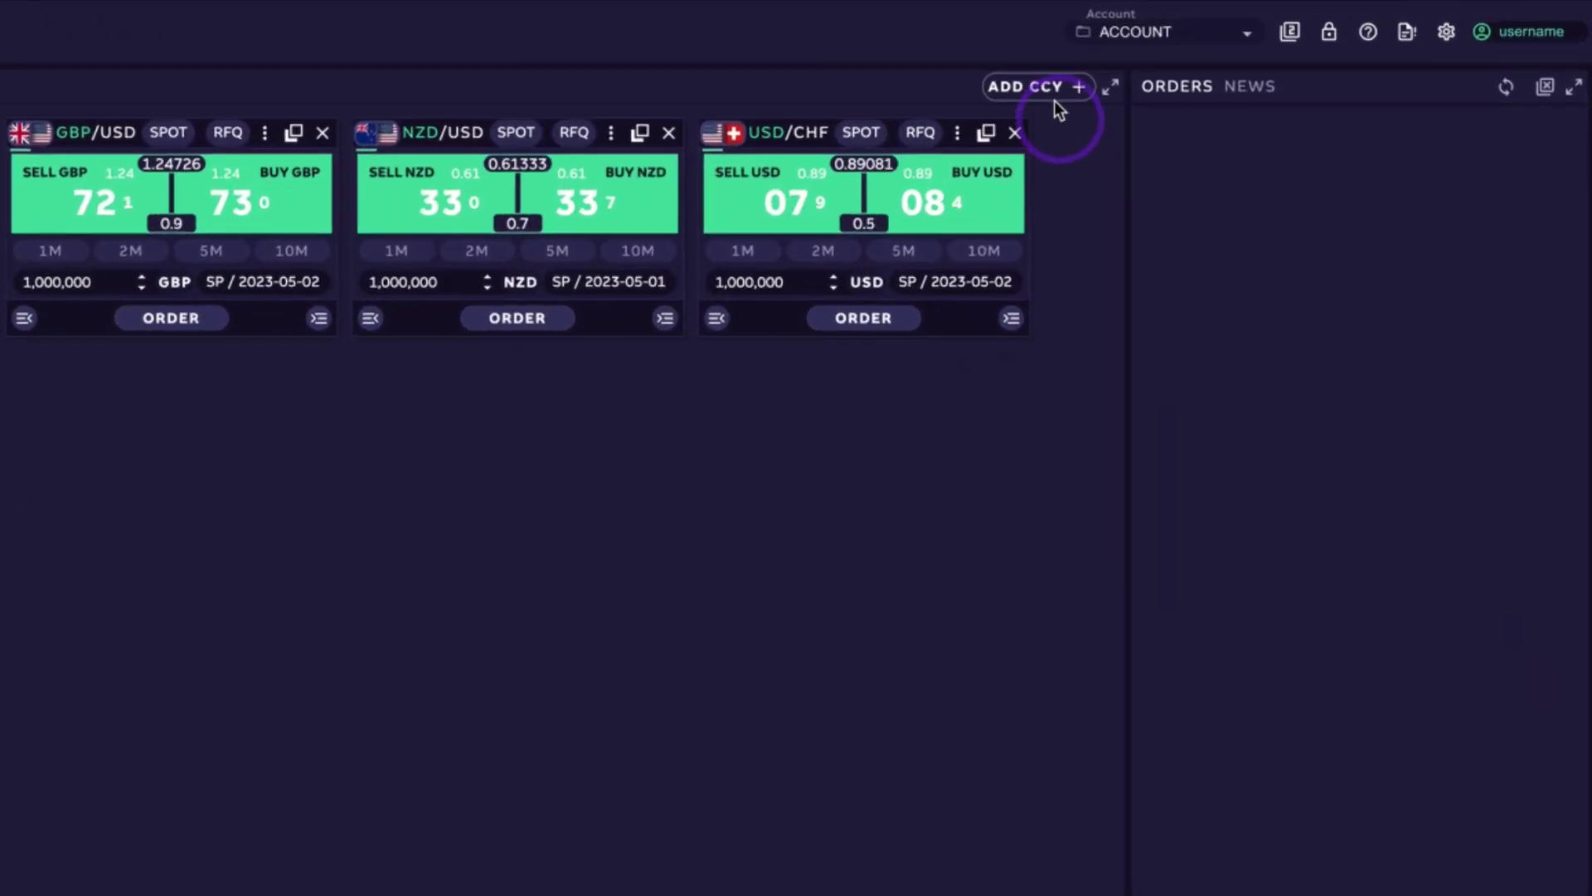
Search 'eur/u' in ADD CCY to add the EUR/USD tile, then save the workspace from the account menu
{"action": "left_click", "coordinate": [1055, 93]}
{"action": "type", "text": "eur"}
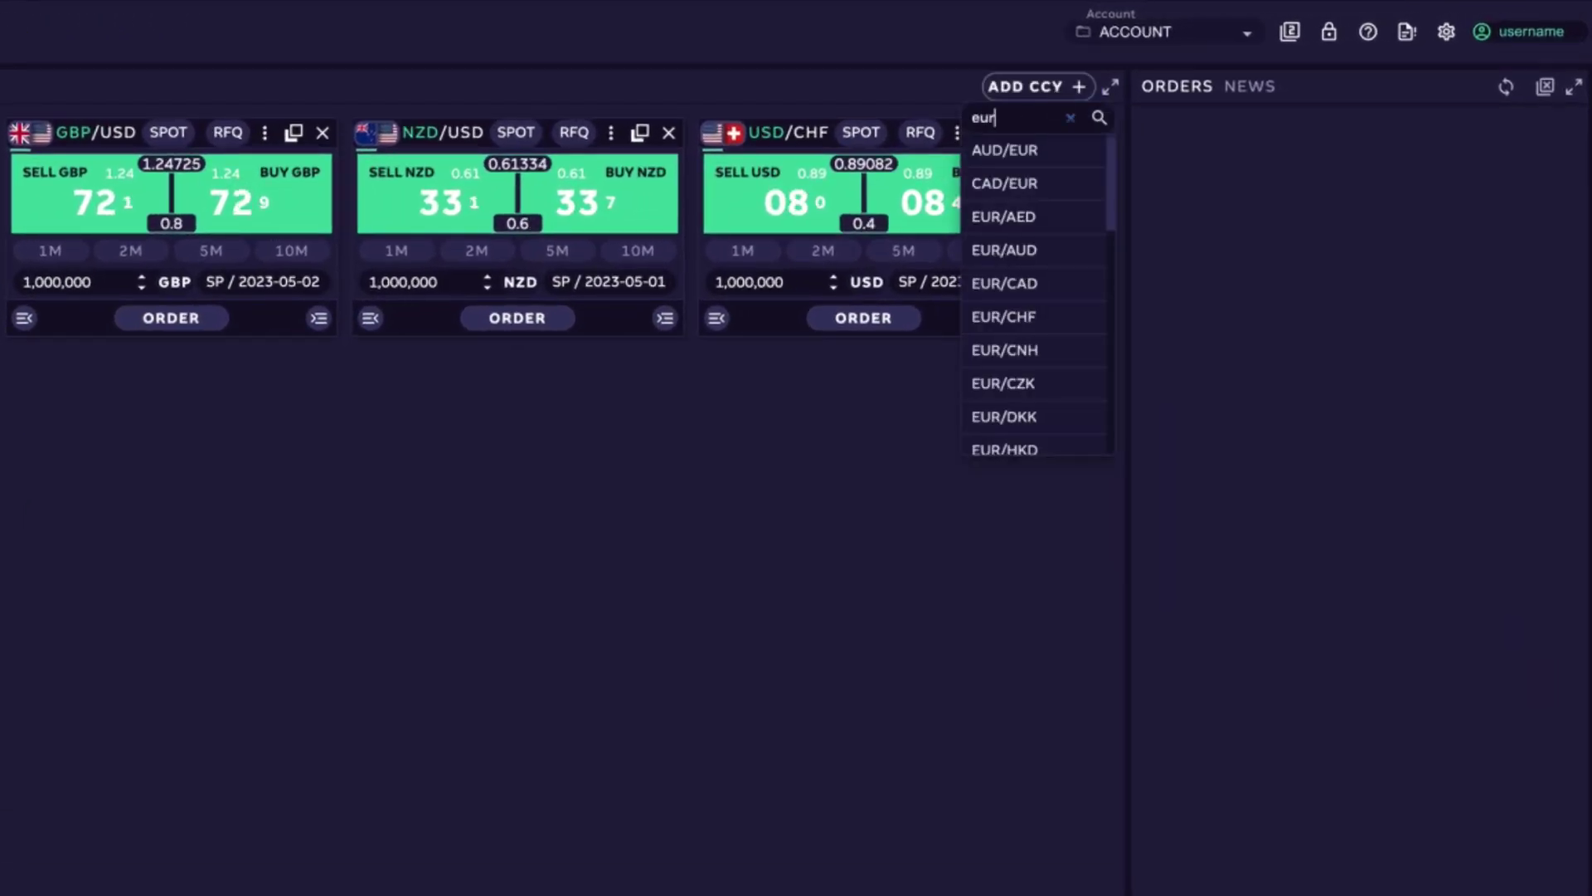
{"action": "type", "text": "/usd"}
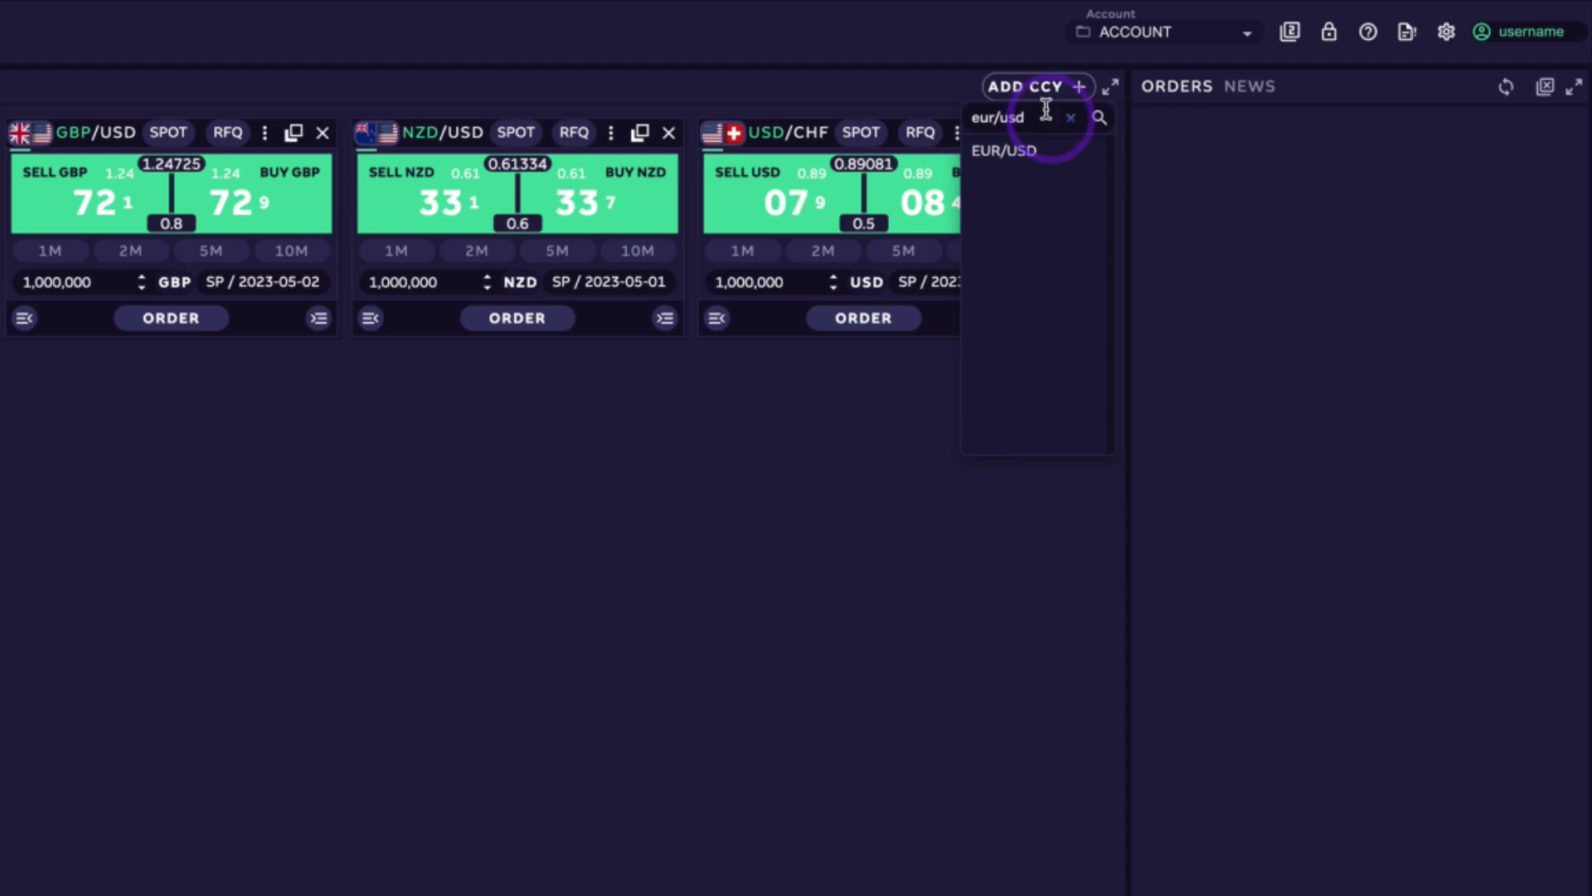
{"action": "left_click", "coordinate": [1044, 152]}
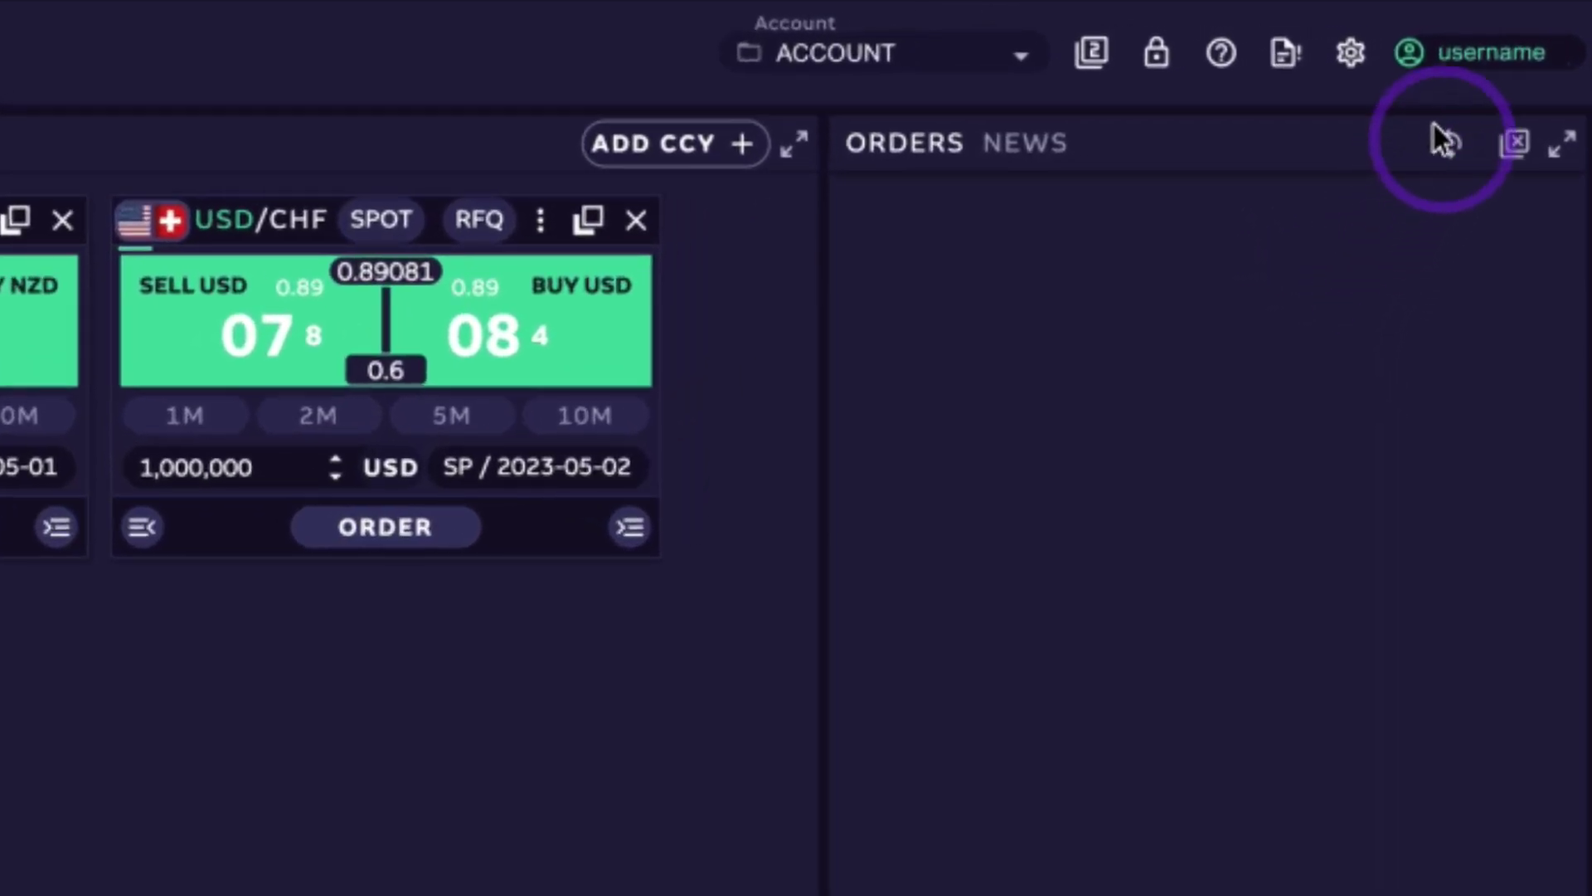
{"action": "left_click", "coordinate": [1490, 55]}
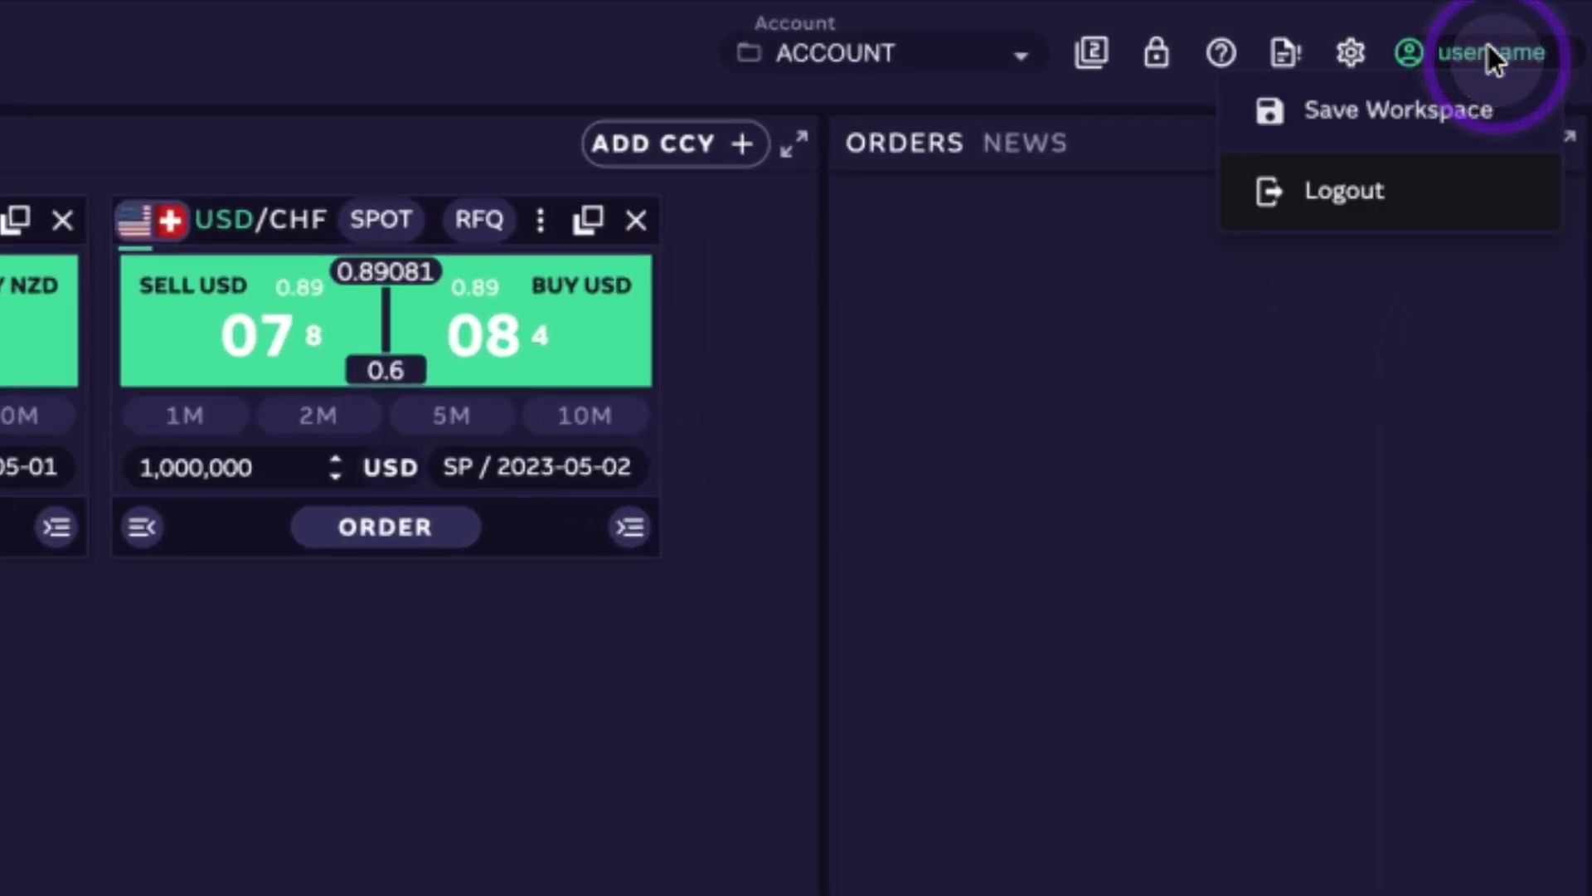
{"action": "left_click", "coordinate": [1509, 97]}
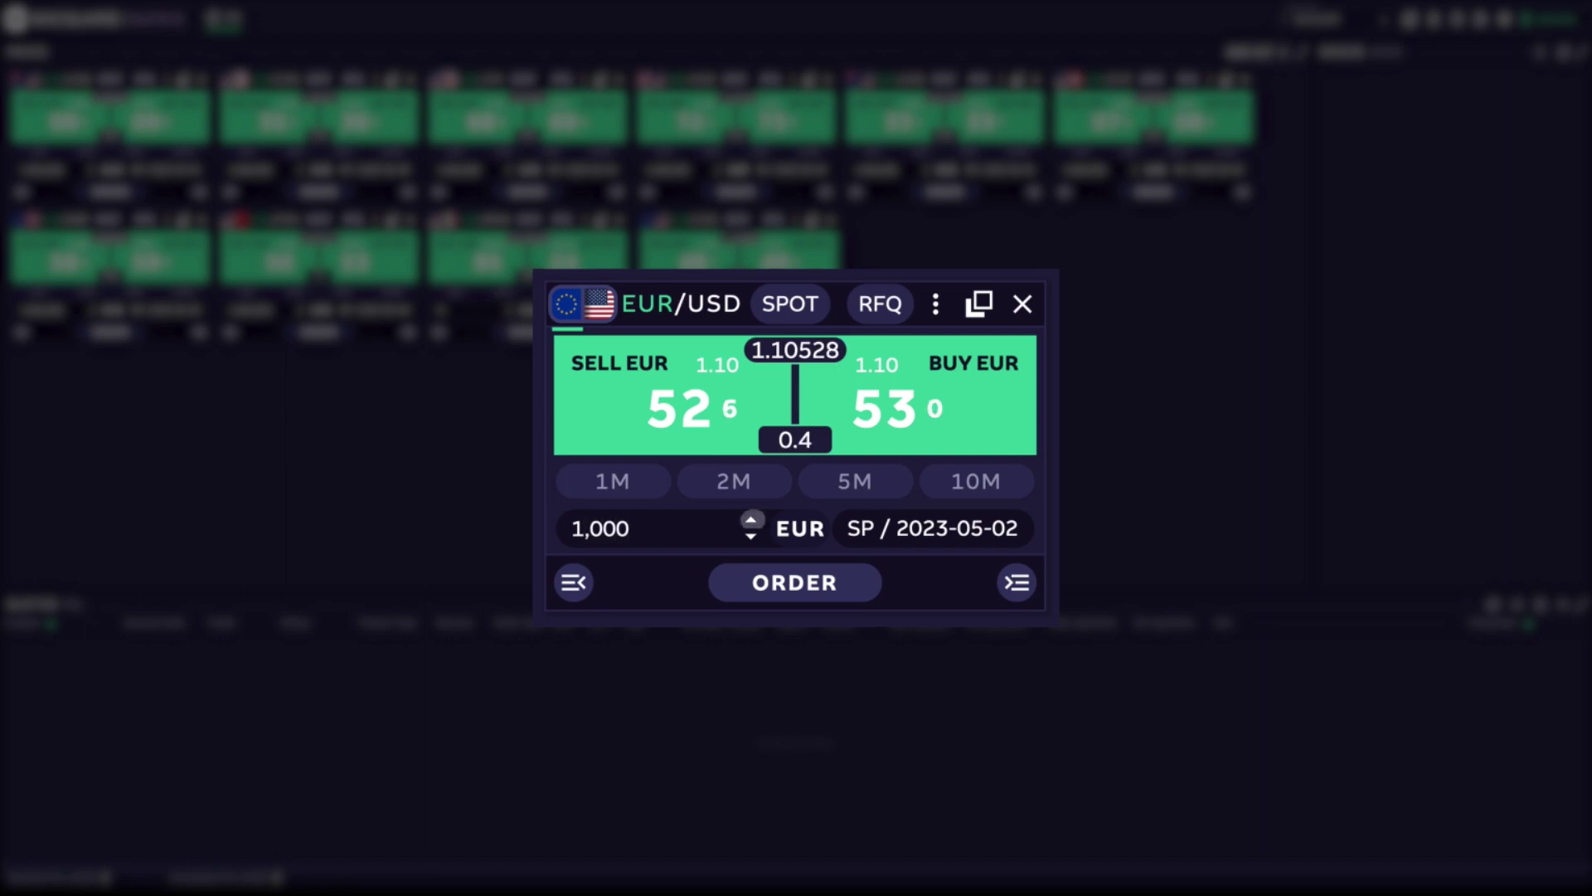
Sell 1,000 USD at spot on the EUR/USD tile, with the amount denominated in USD
{"action": "left_click", "coordinate": [750, 522]}
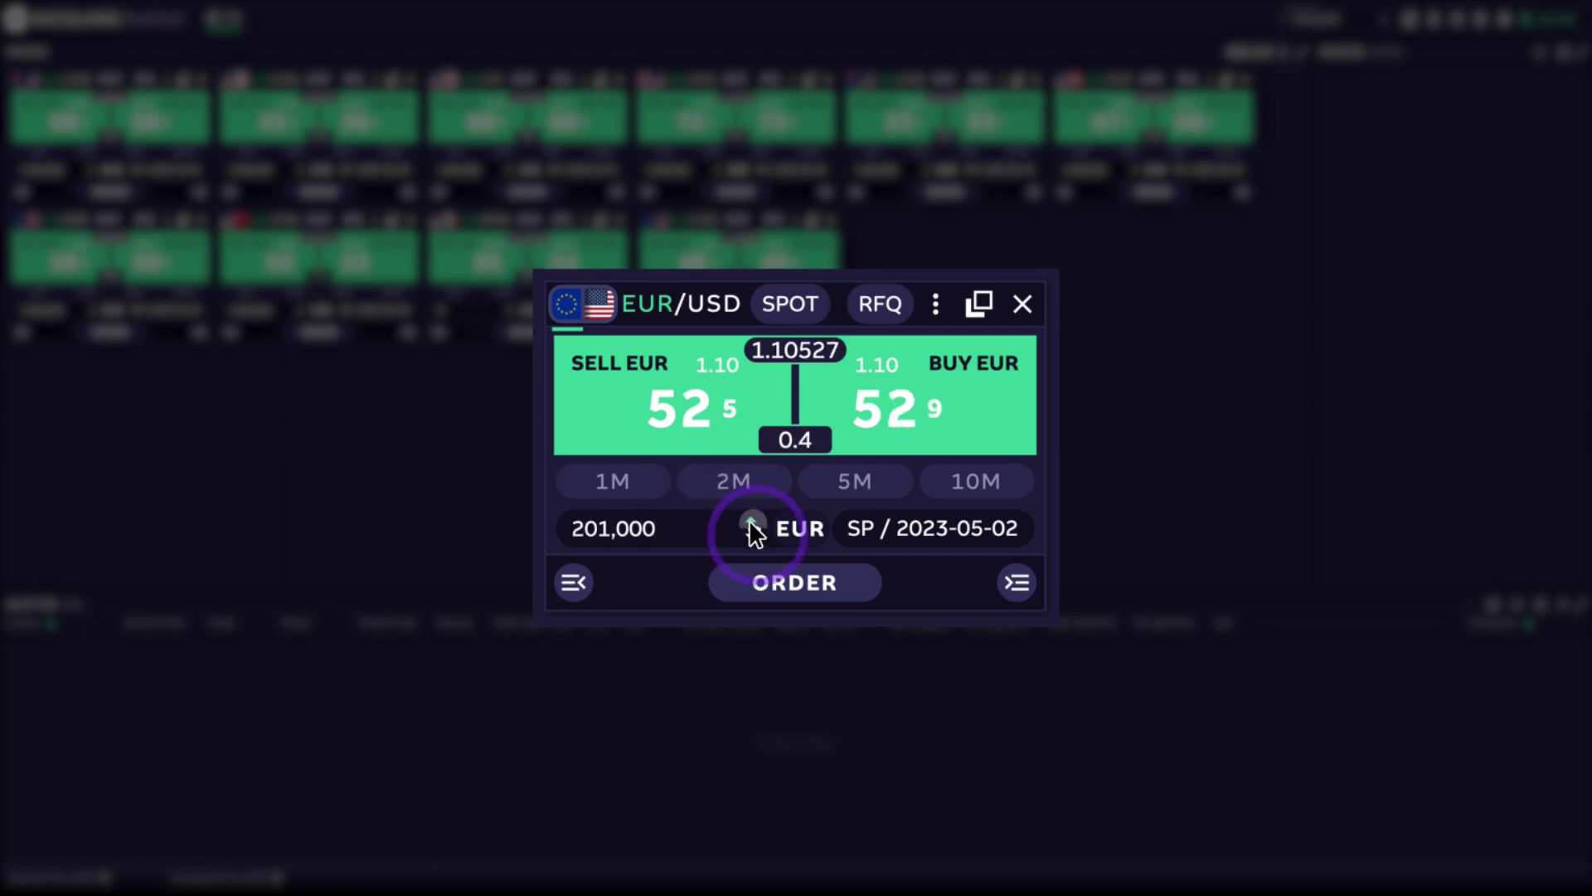
{"action": "type", "text": "2m"}
{"action": "key", "text": "BackSpace"}
{"action": "key", "text": "BackSpace"}
{"action": "key", "text": "BackSpace"}
{"action": "key", "text": "BackSpace"}
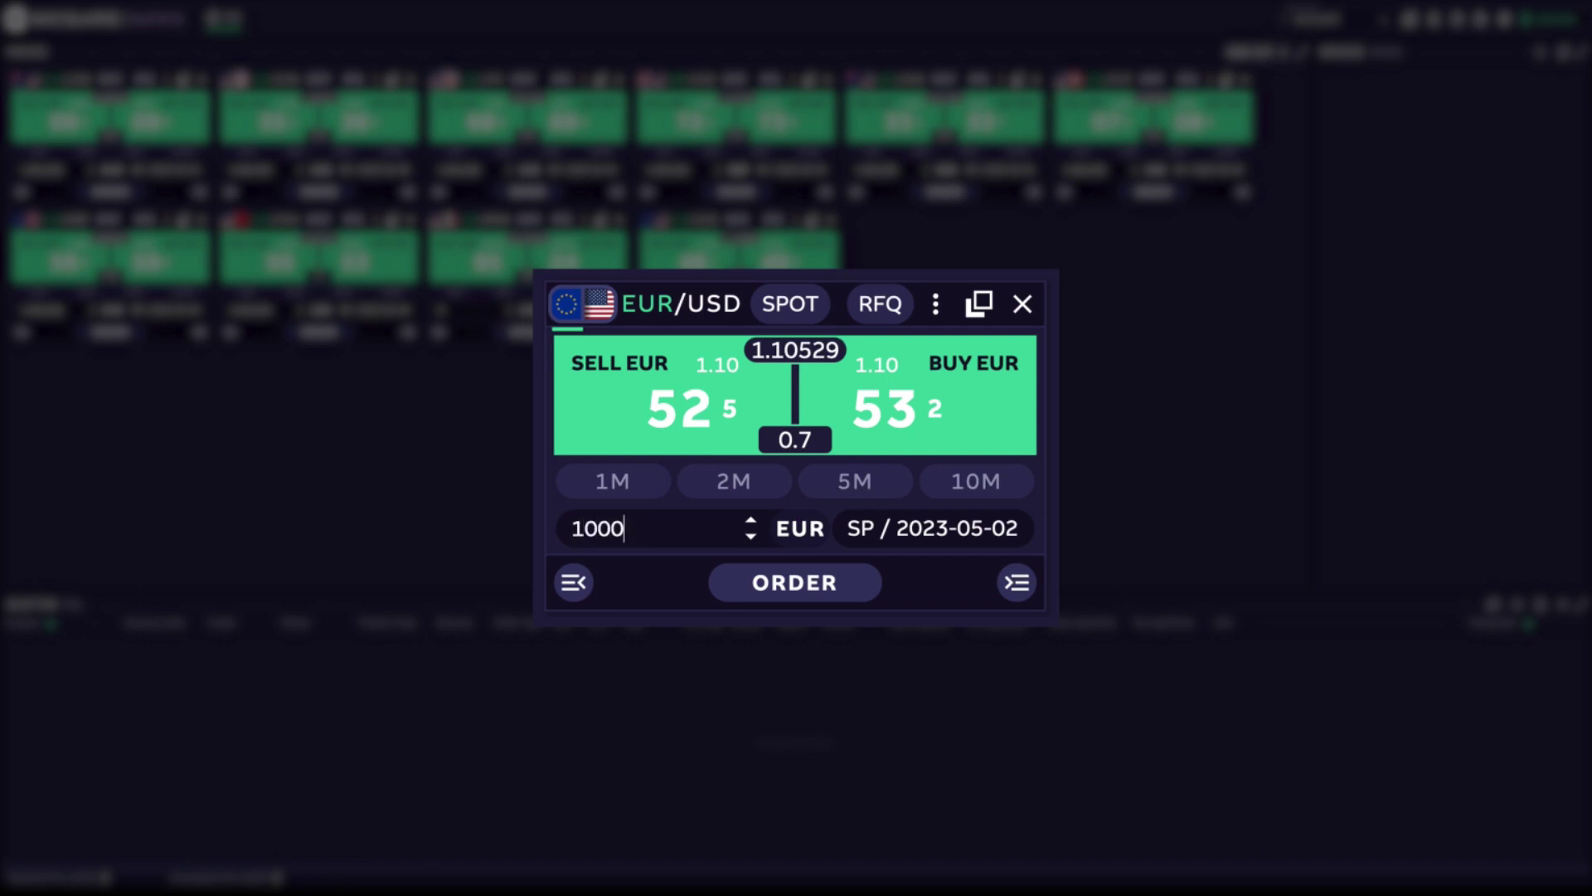
{"action": "left_click", "coordinate": [781, 531]}
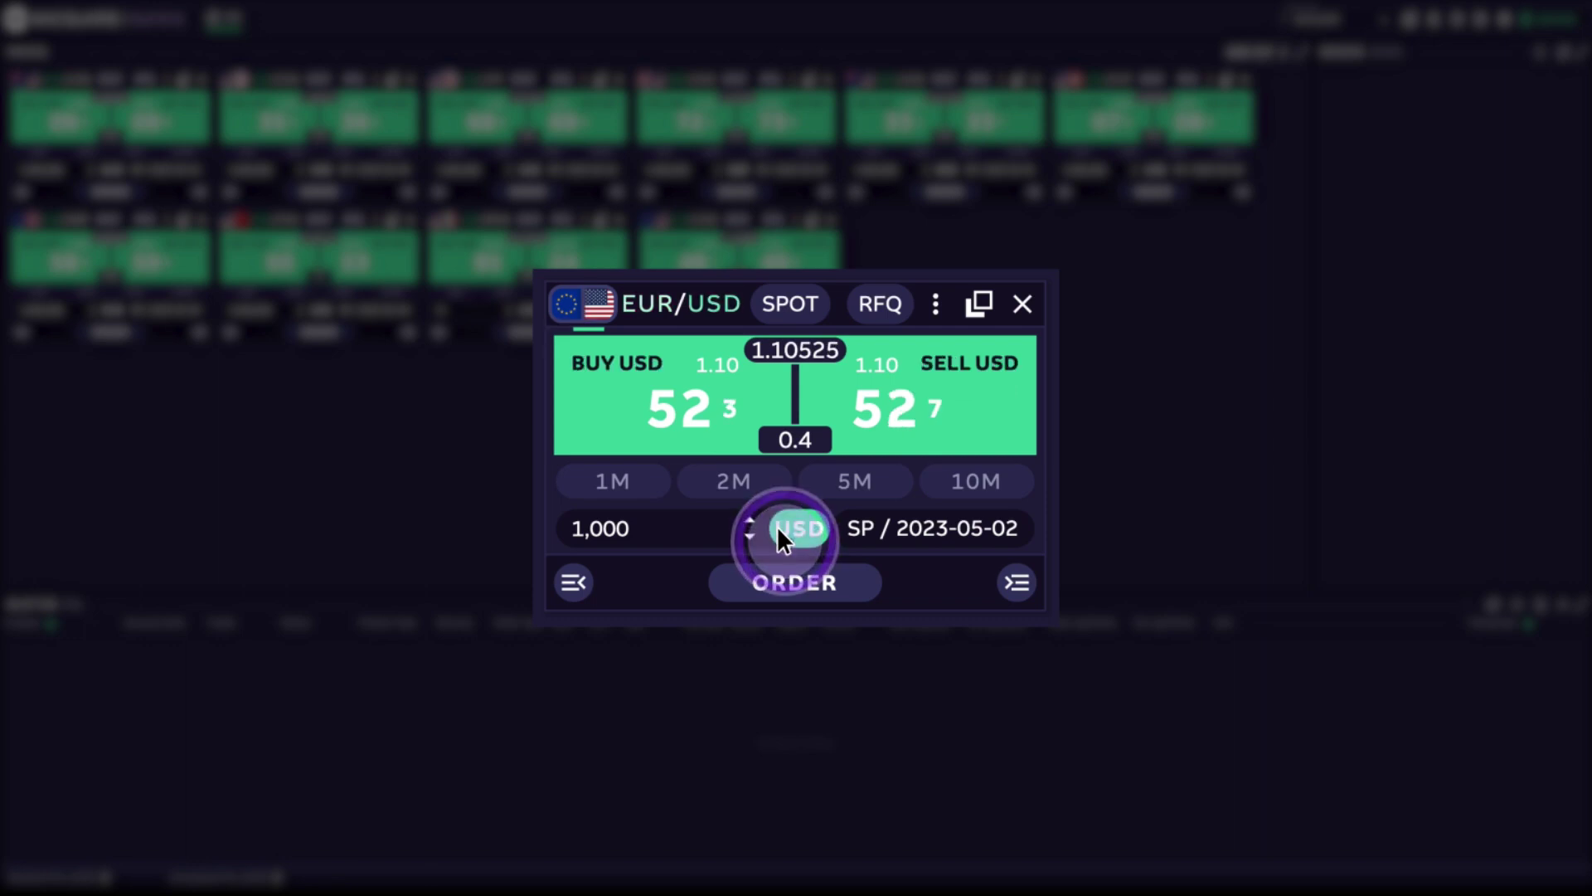
{"action": "left_click", "coordinate": [862, 415]}
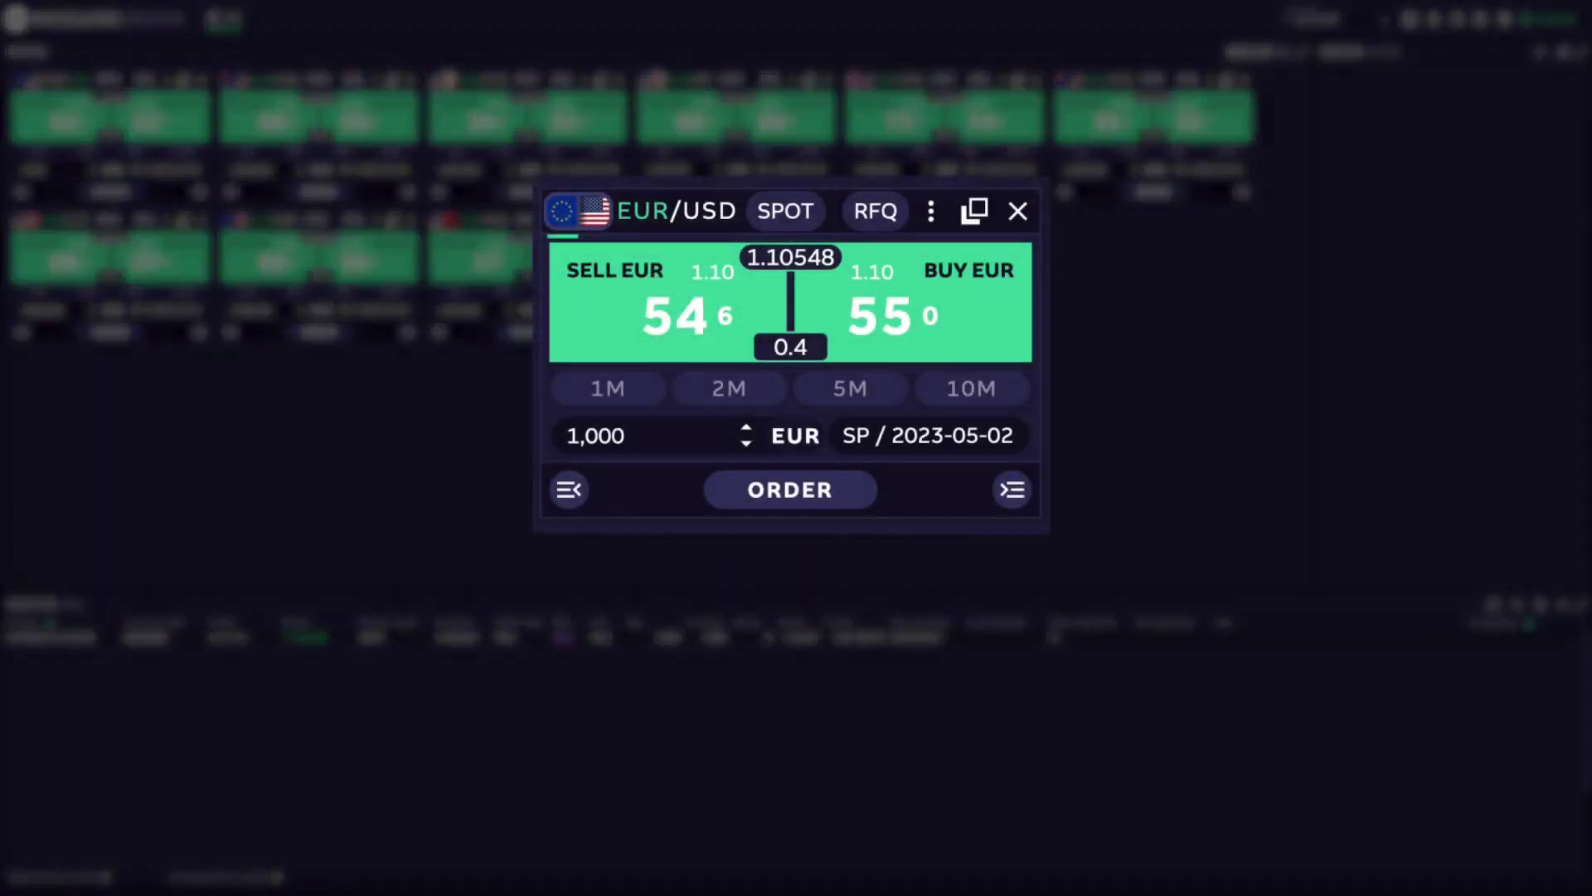
Switch the EUR/USD tile to FWD and set the value date to 13 July 2023
{"action": "left_click", "coordinate": [812, 209]}
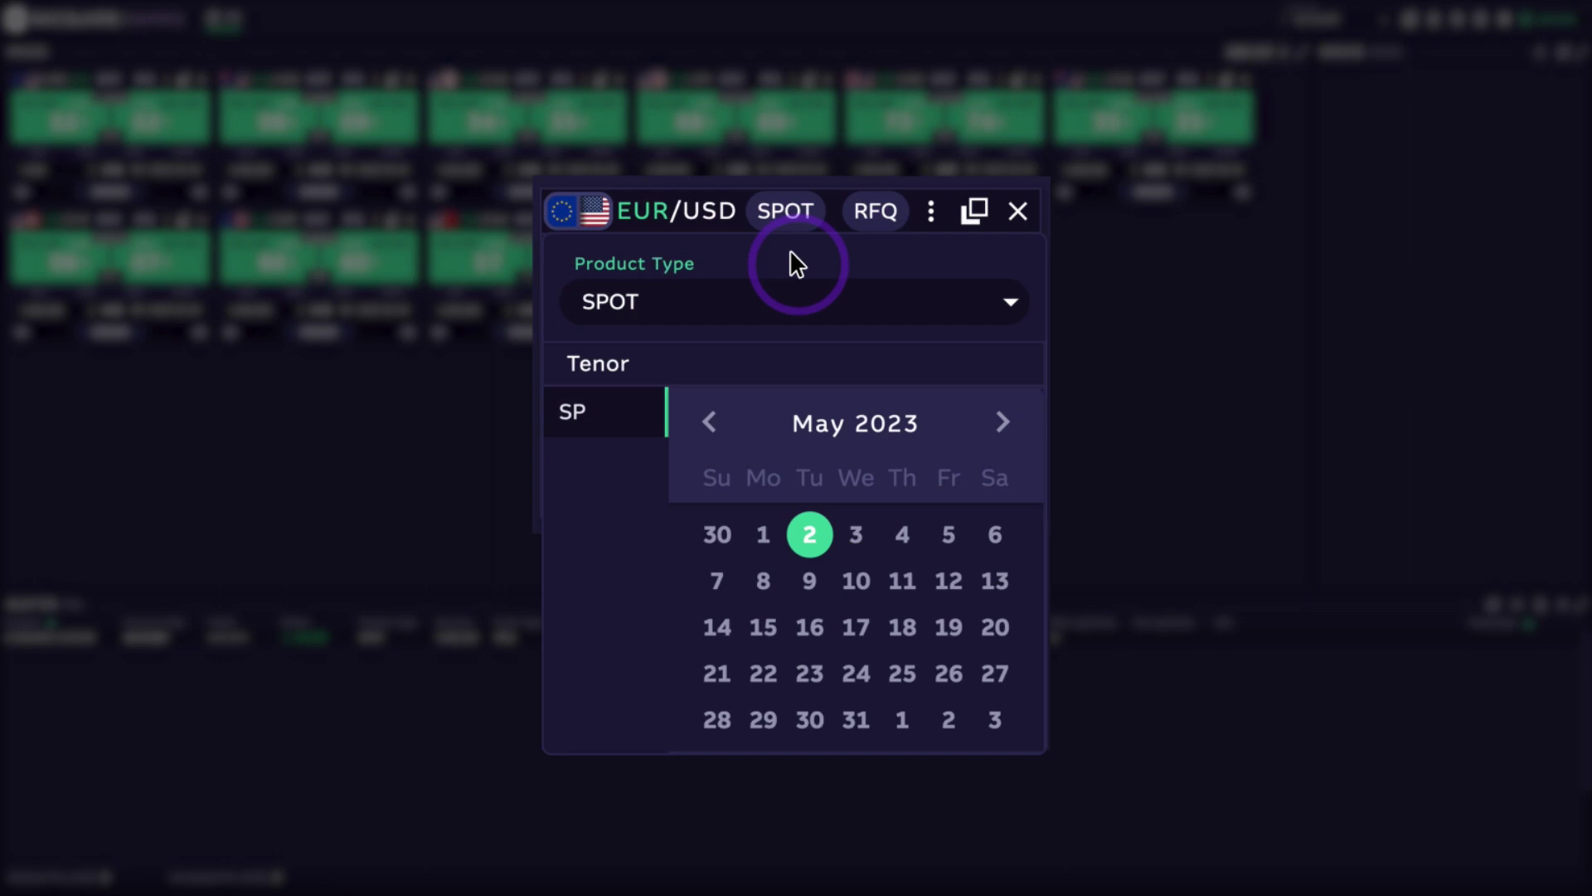
{"action": "left_click", "coordinate": [796, 305]}
{"action": "left_click", "coordinate": [902, 363]}
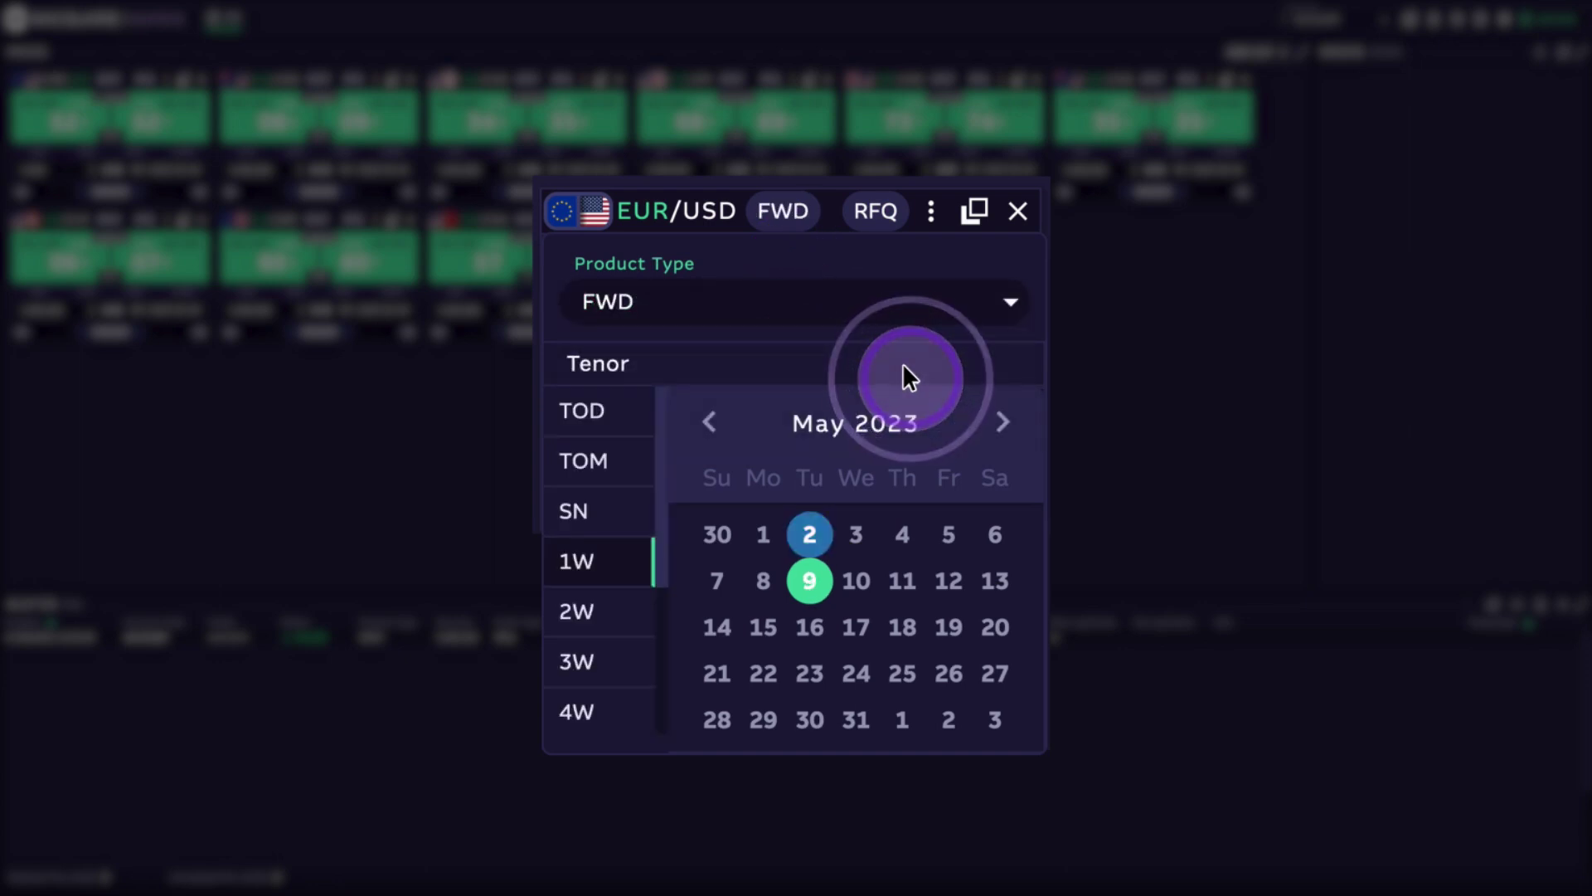
{"action": "left_click", "coordinate": [1001, 422]}
{"action": "left_click", "coordinate": [1001, 422]}
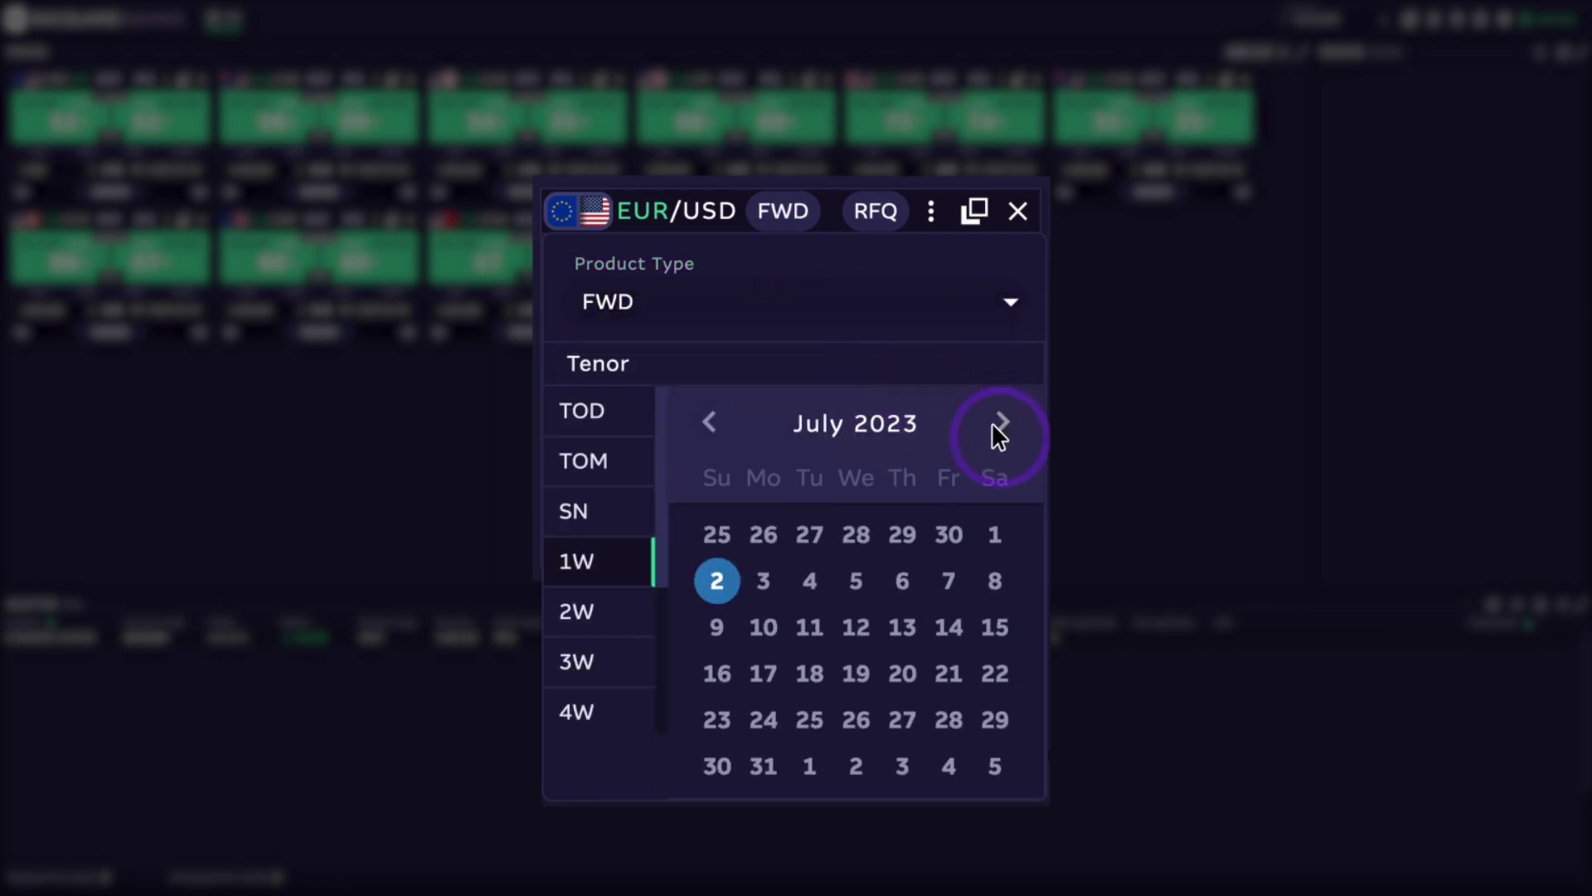
{"action": "left_click", "coordinate": [889, 626]}
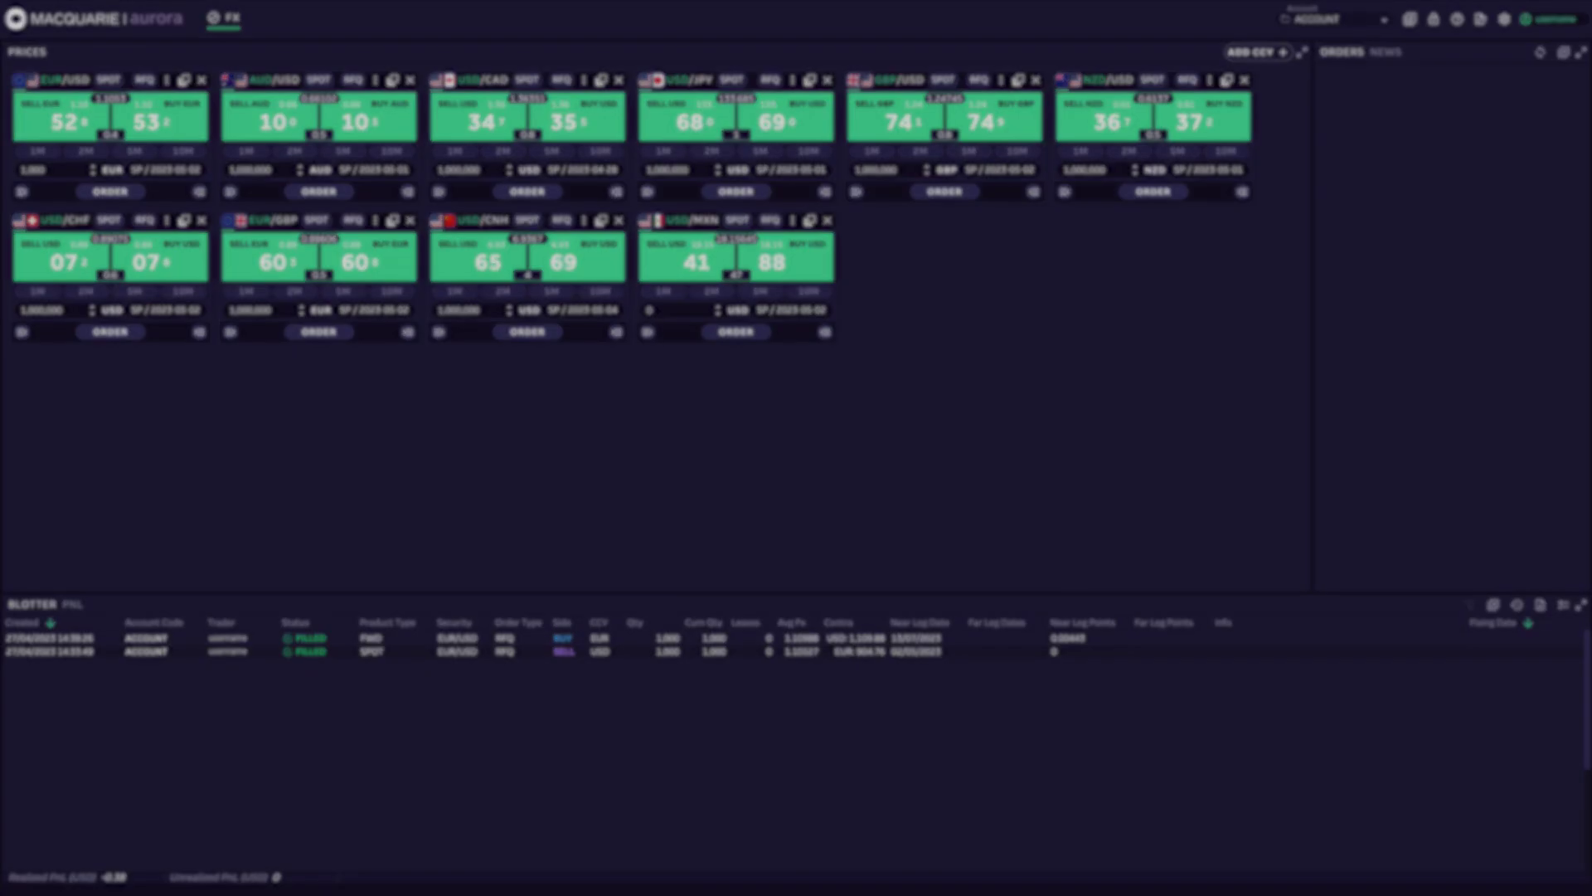
Set the USD/KRW tile's product to NDF with a 17 May 2023 value date
{"action": "left_click", "coordinate": [828, 284]}
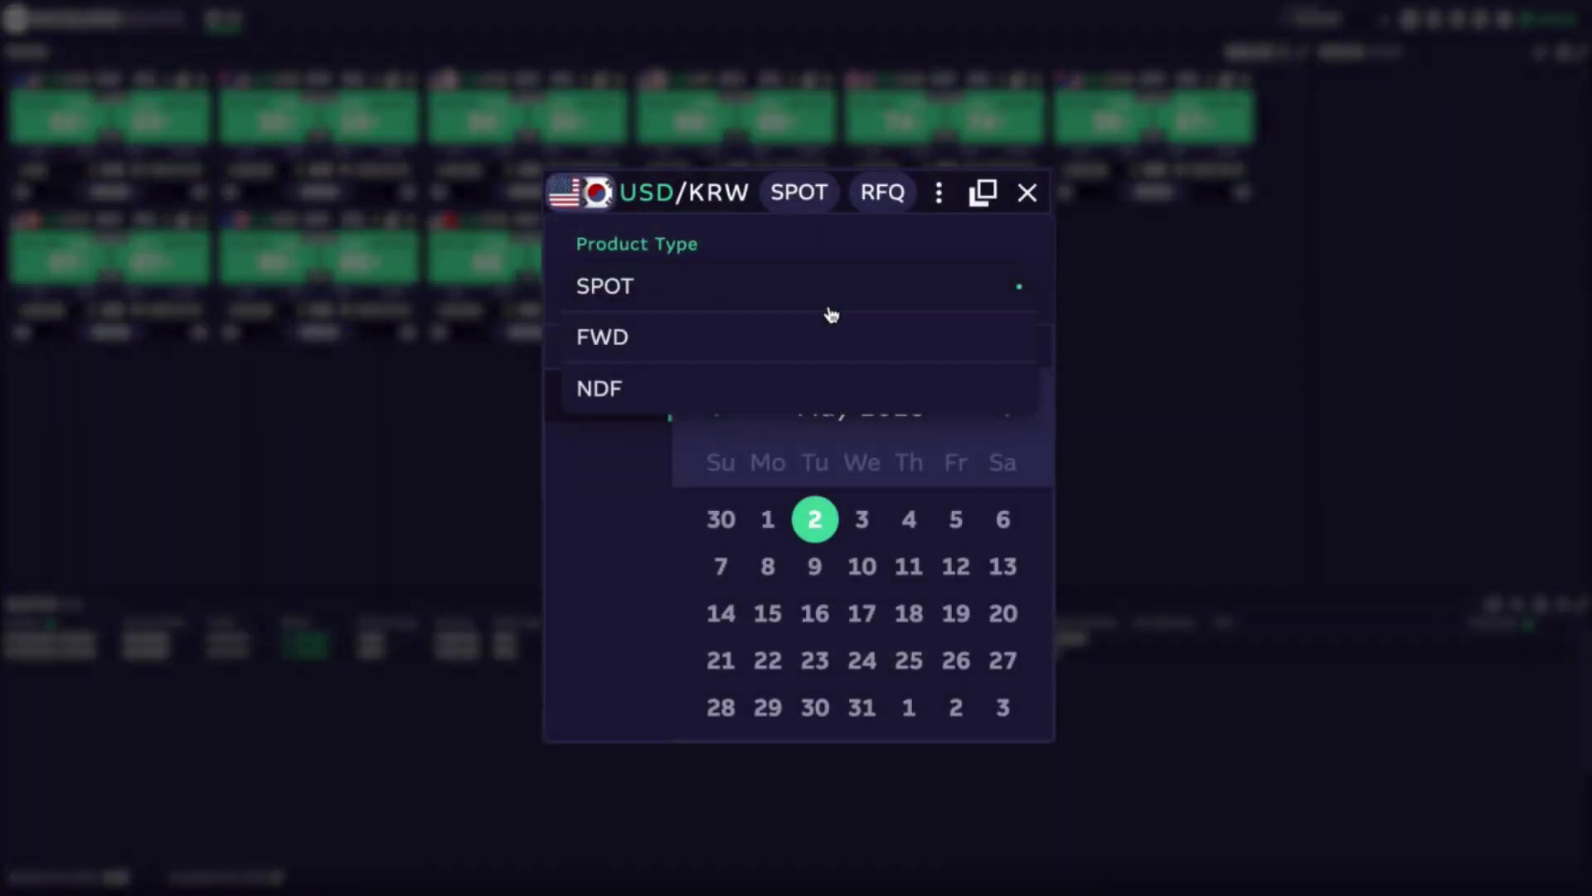
{"action": "left_click", "coordinate": [840, 390]}
{"action": "left_click", "coordinate": [857, 613]}
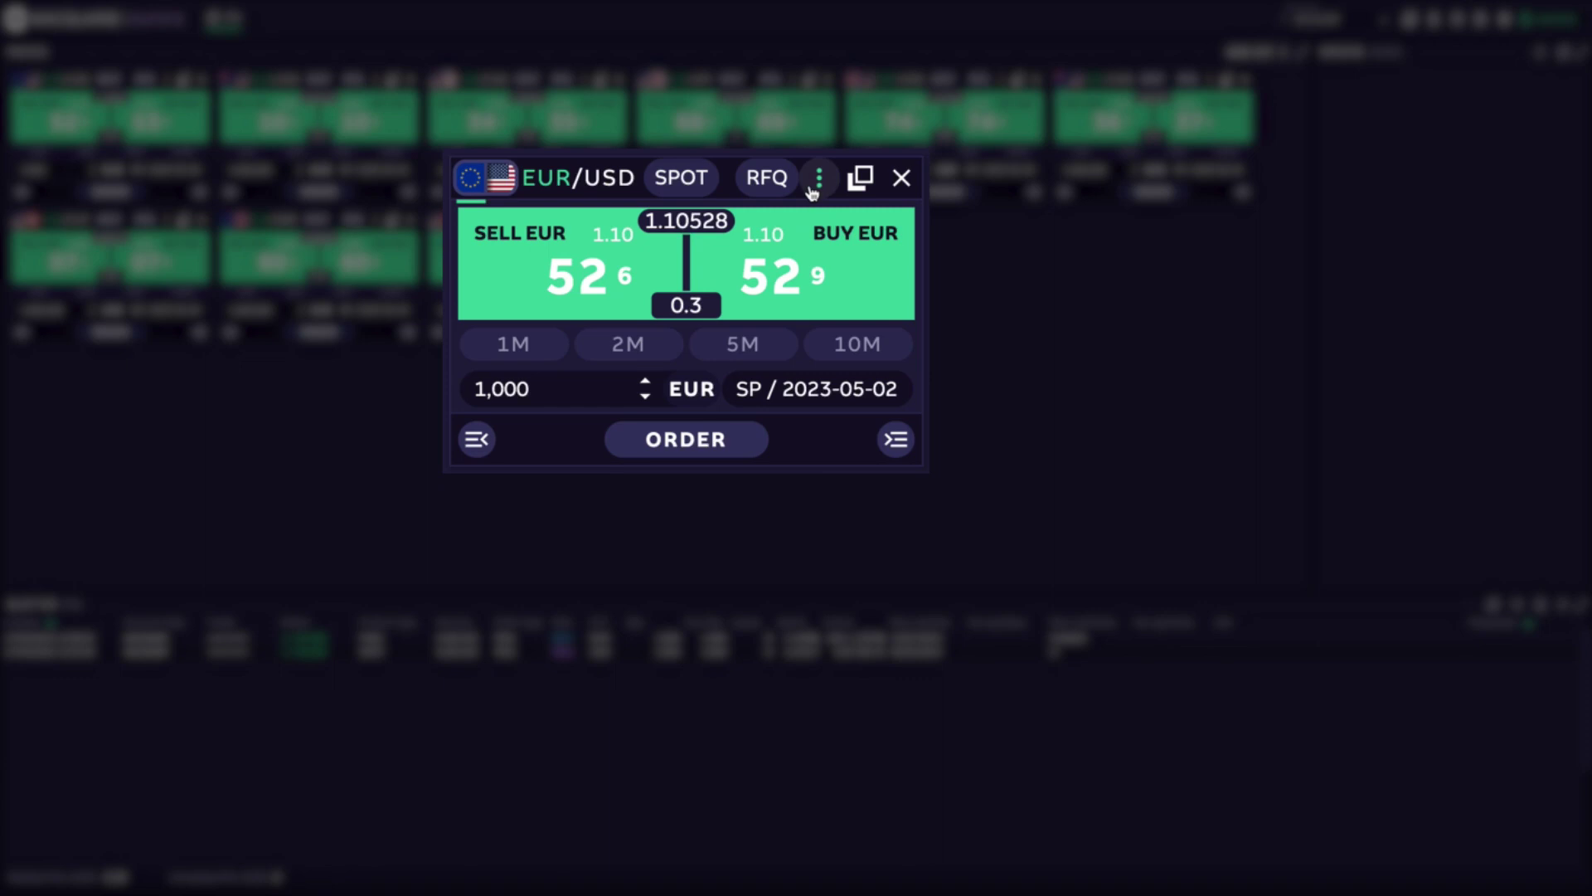
Set up an EUR/USD swap RFQ with near leg 4 May and far leg 11 May 2023
{"action": "left_click", "coordinate": [779, 182]}
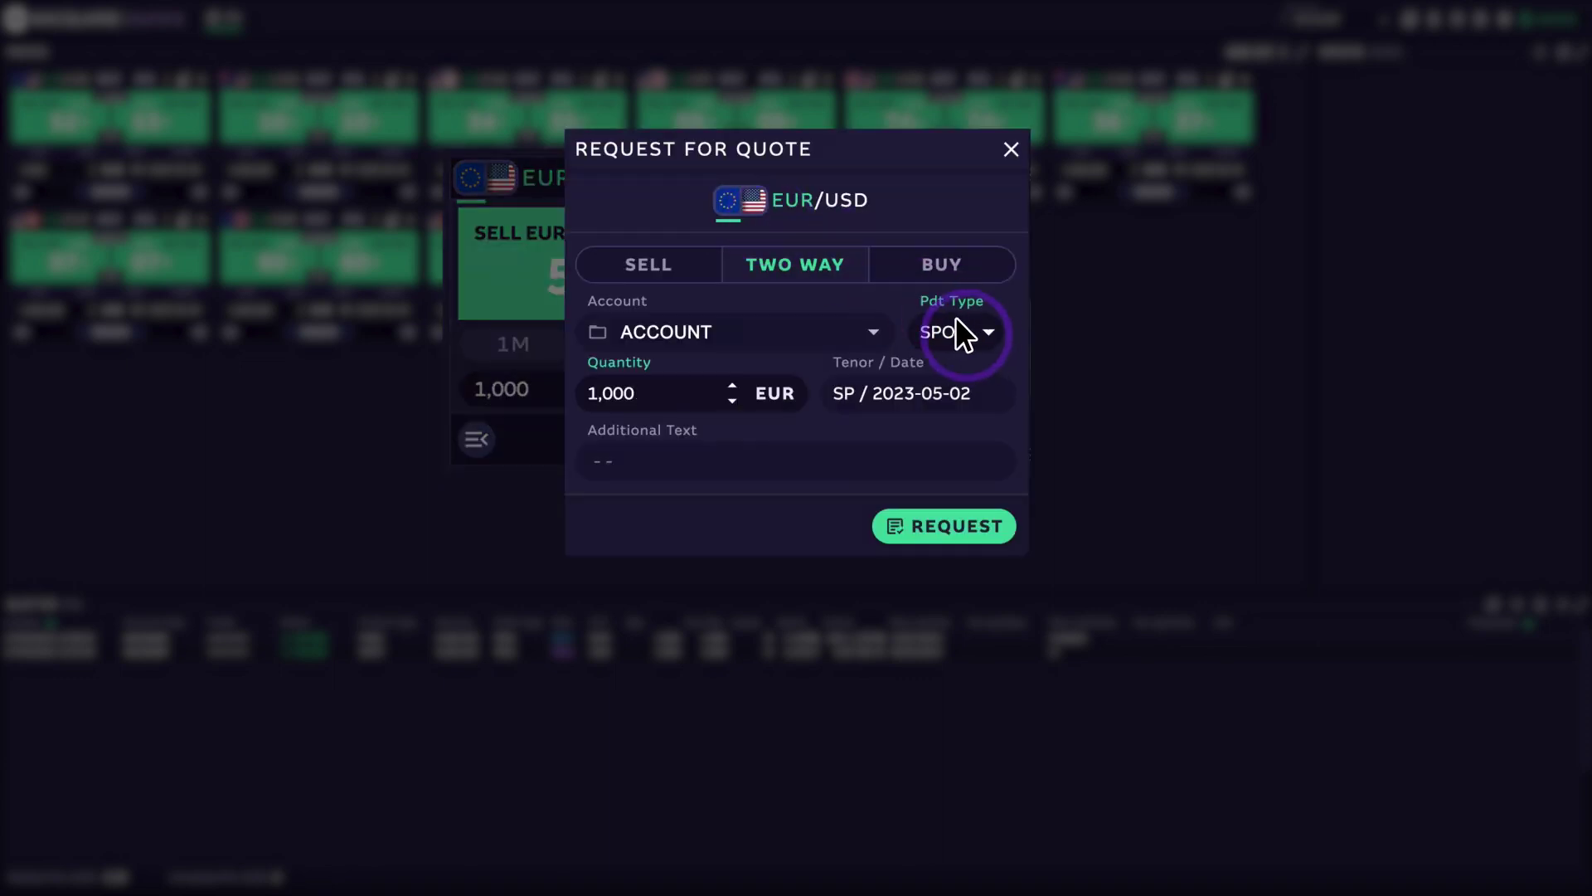
{"action": "left_click", "coordinate": [955, 318]}
{"action": "left_click", "coordinate": [980, 483]}
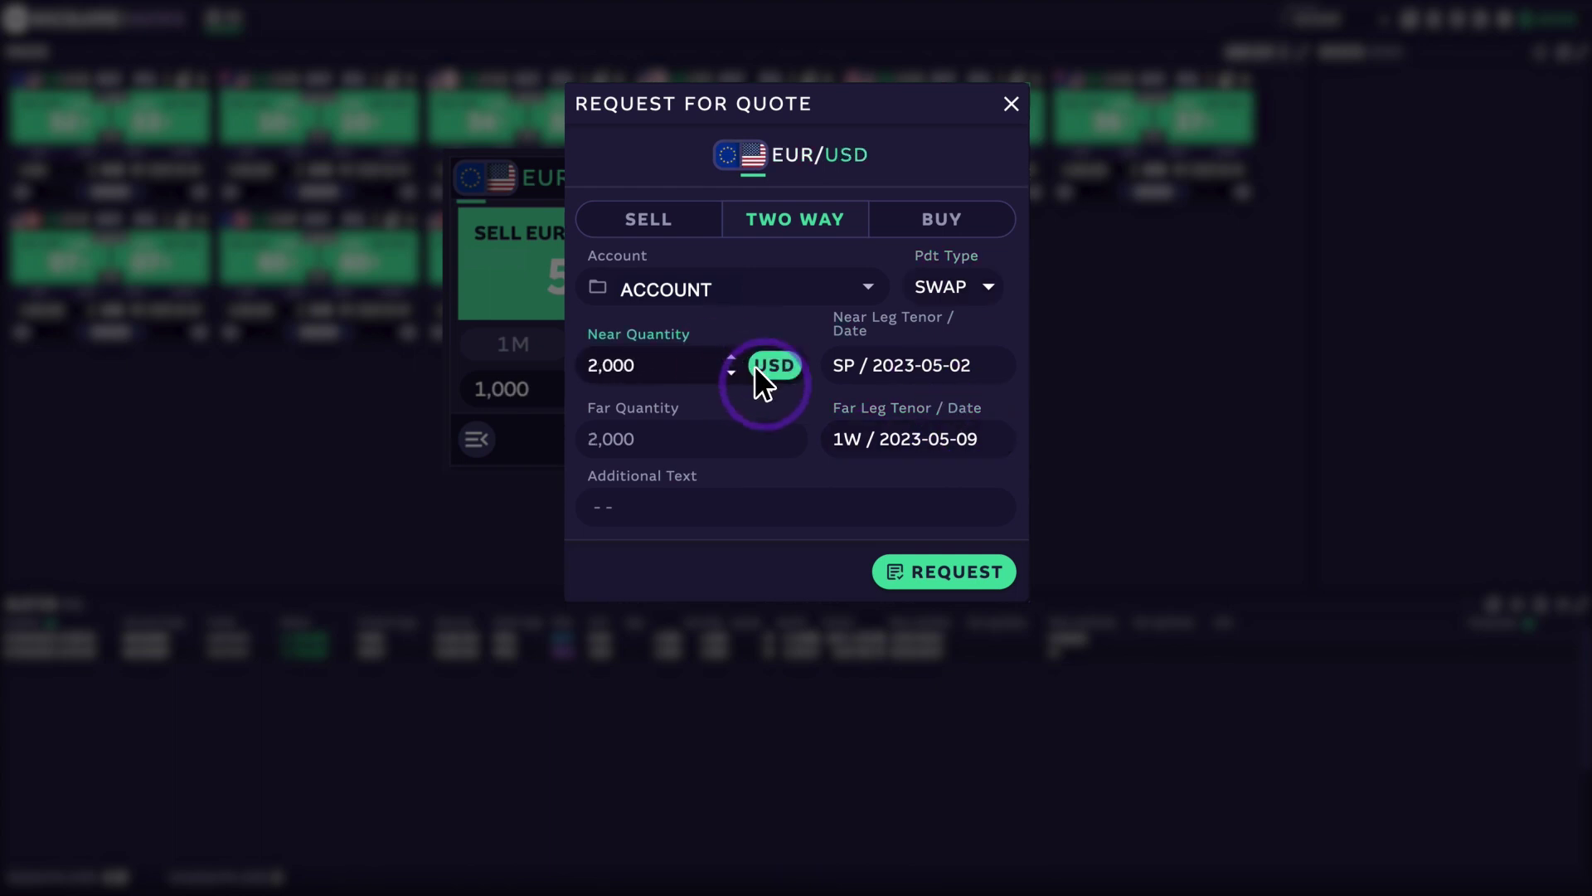
{"action": "left_click", "coordinate": [845, 365]}
{"action": "left_click", "coordinate": [985, 581]}
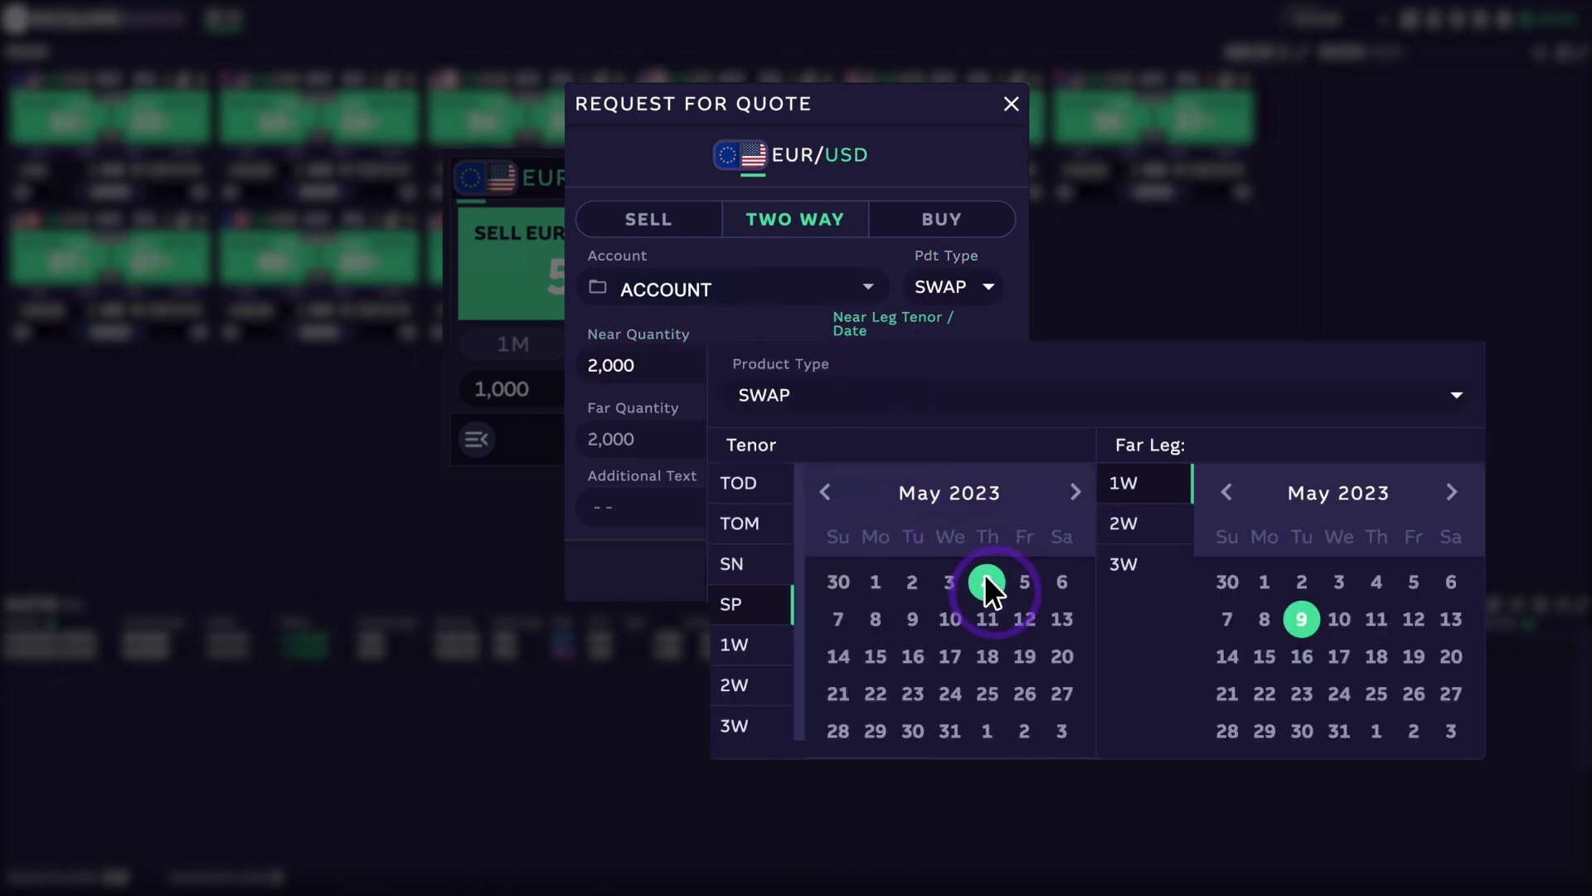
{"action": "left_click", "coordinate": [1376, 621]}
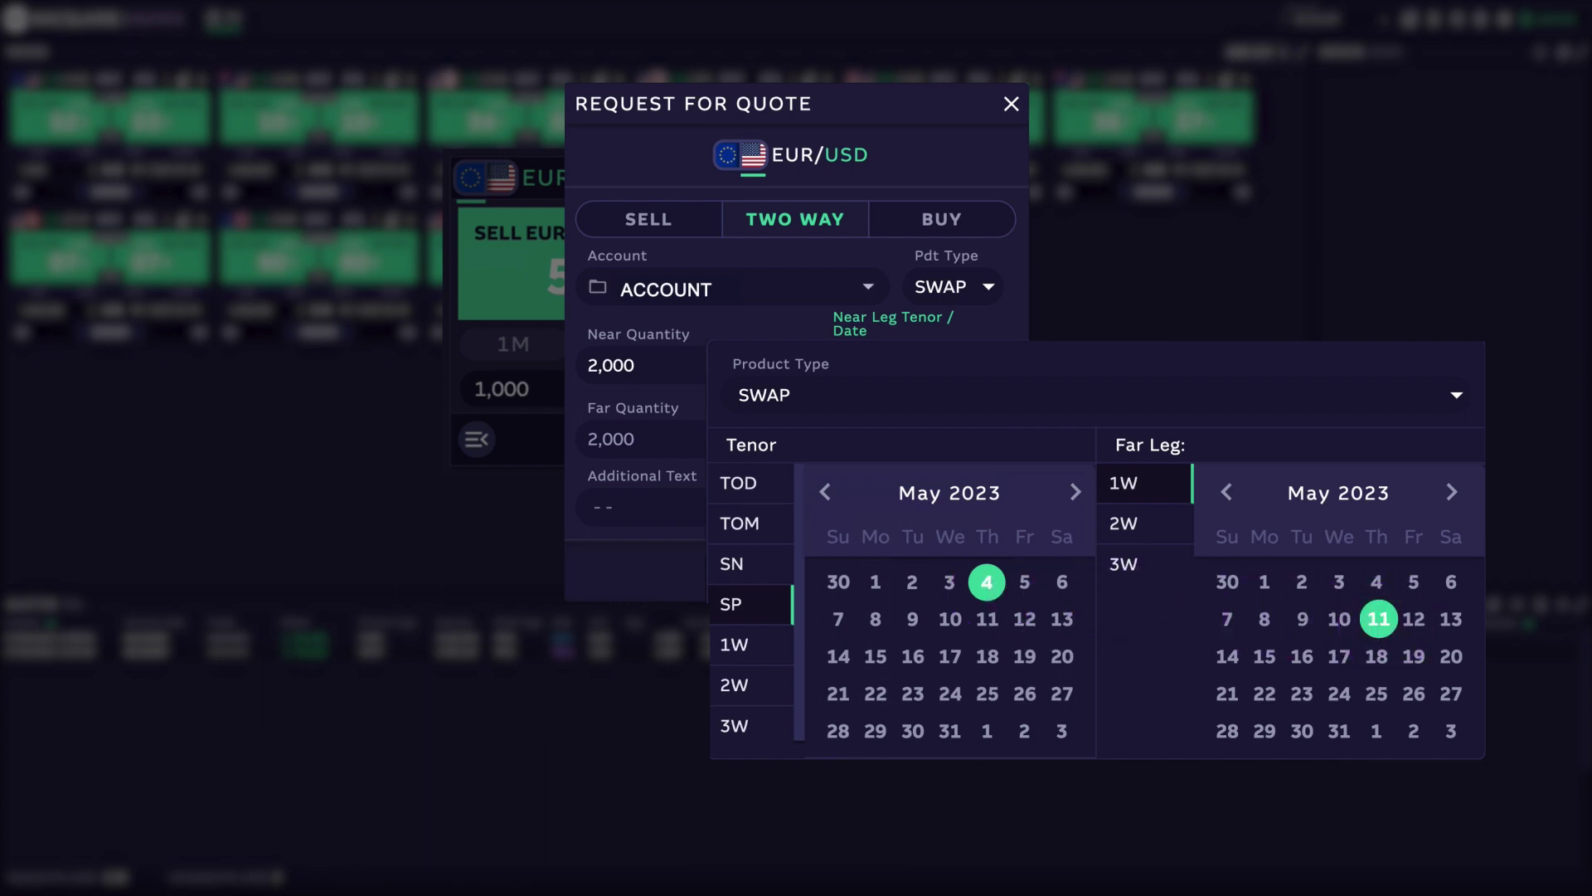
{"action": "left_click", "coordinate": [1041, 537]}
Request the swap quote, accept the 1.10592 price, and dismiss the fill confirmation
{"action": "left_click", "coordinate": [995, 559]}
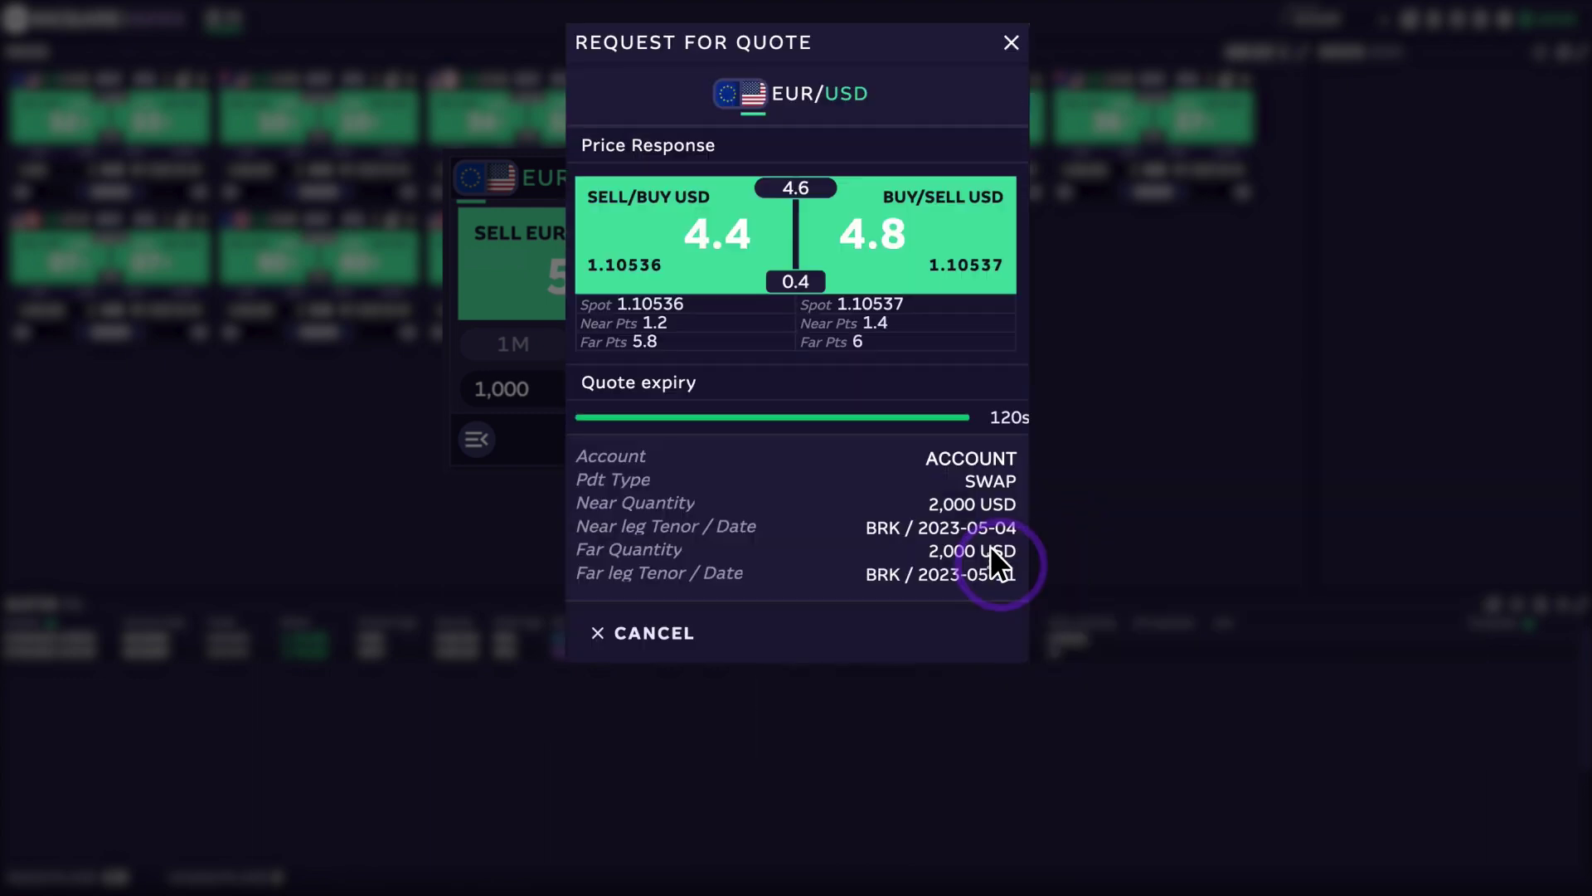
{"action": "left_click", "coordinate": [730, 274]}
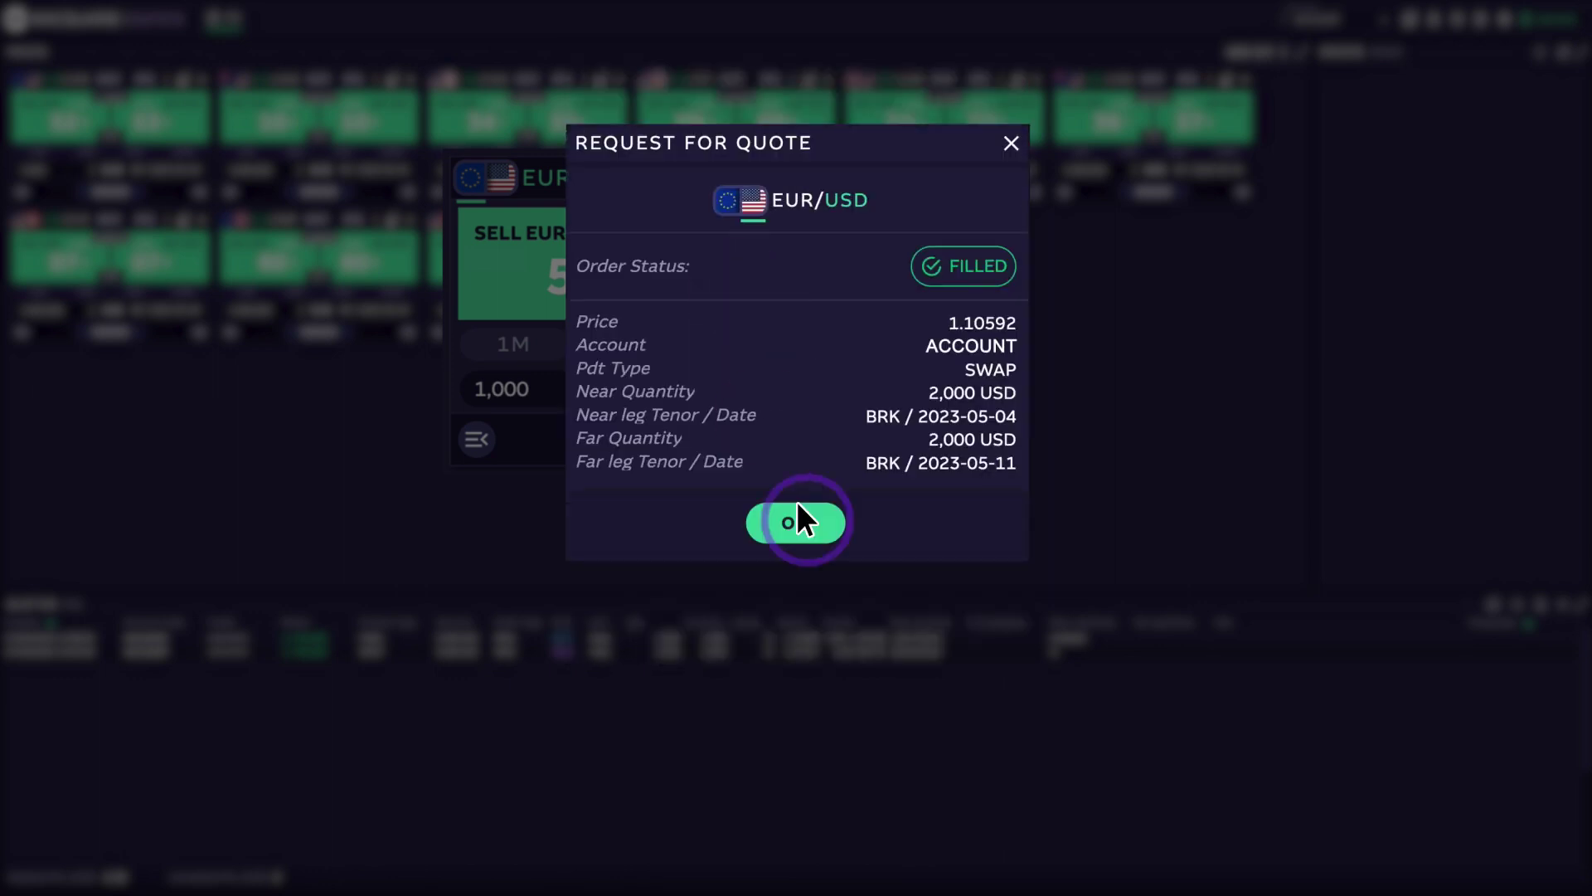
{"action": "left_click", "coordinate": [796, 503]}
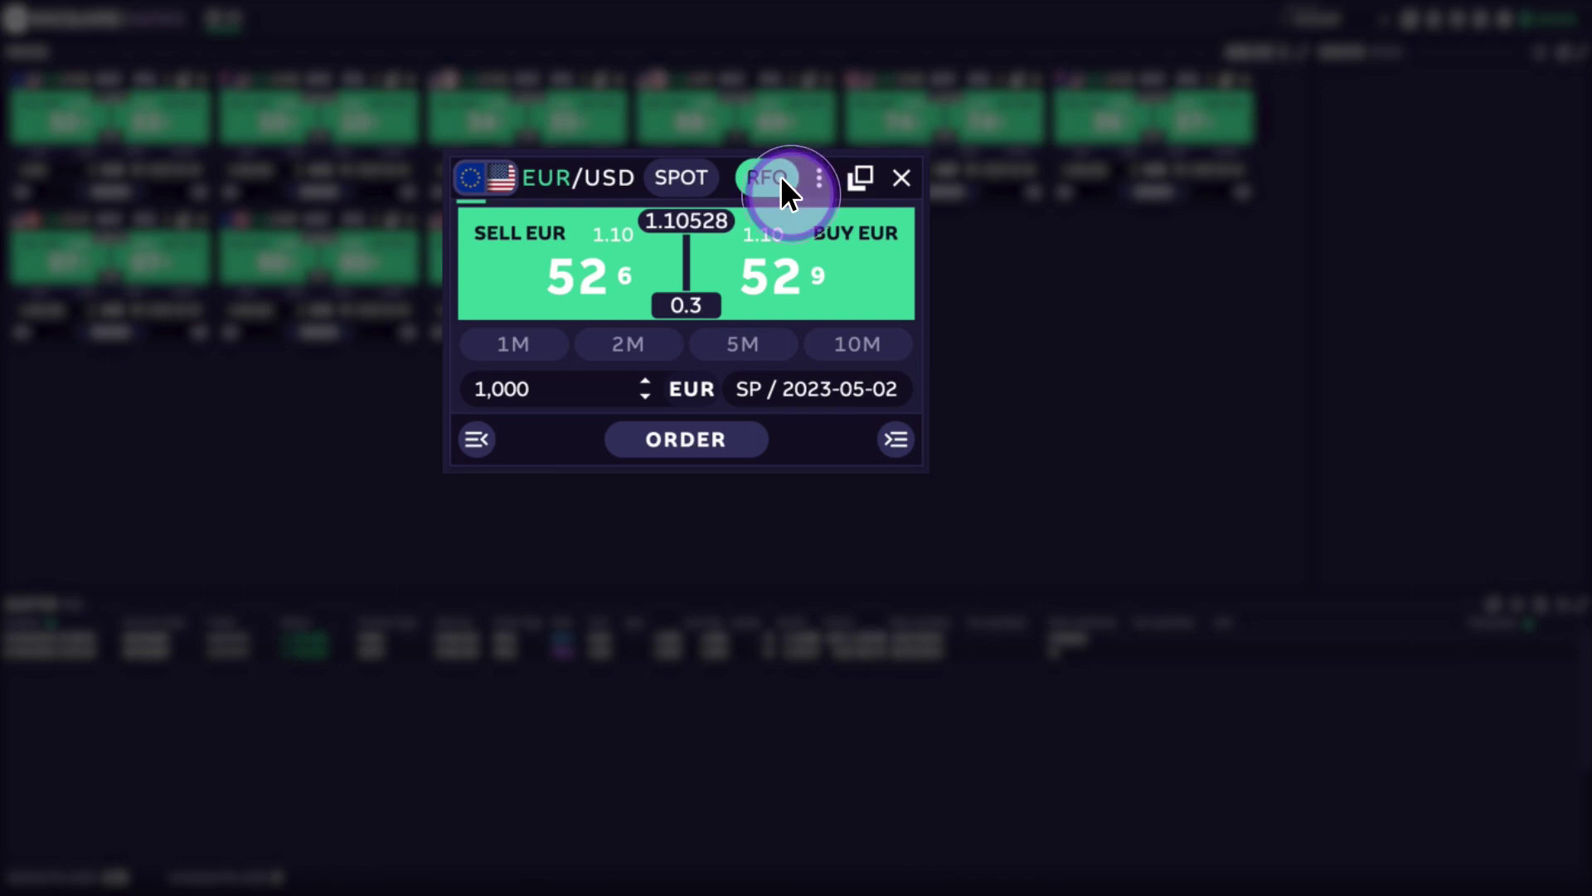
Set a new EUR/USD RFQ to SPOT and request a 2,000 EUR two-way quote
{"action": "left_click", "coordinate": [977, 271]}
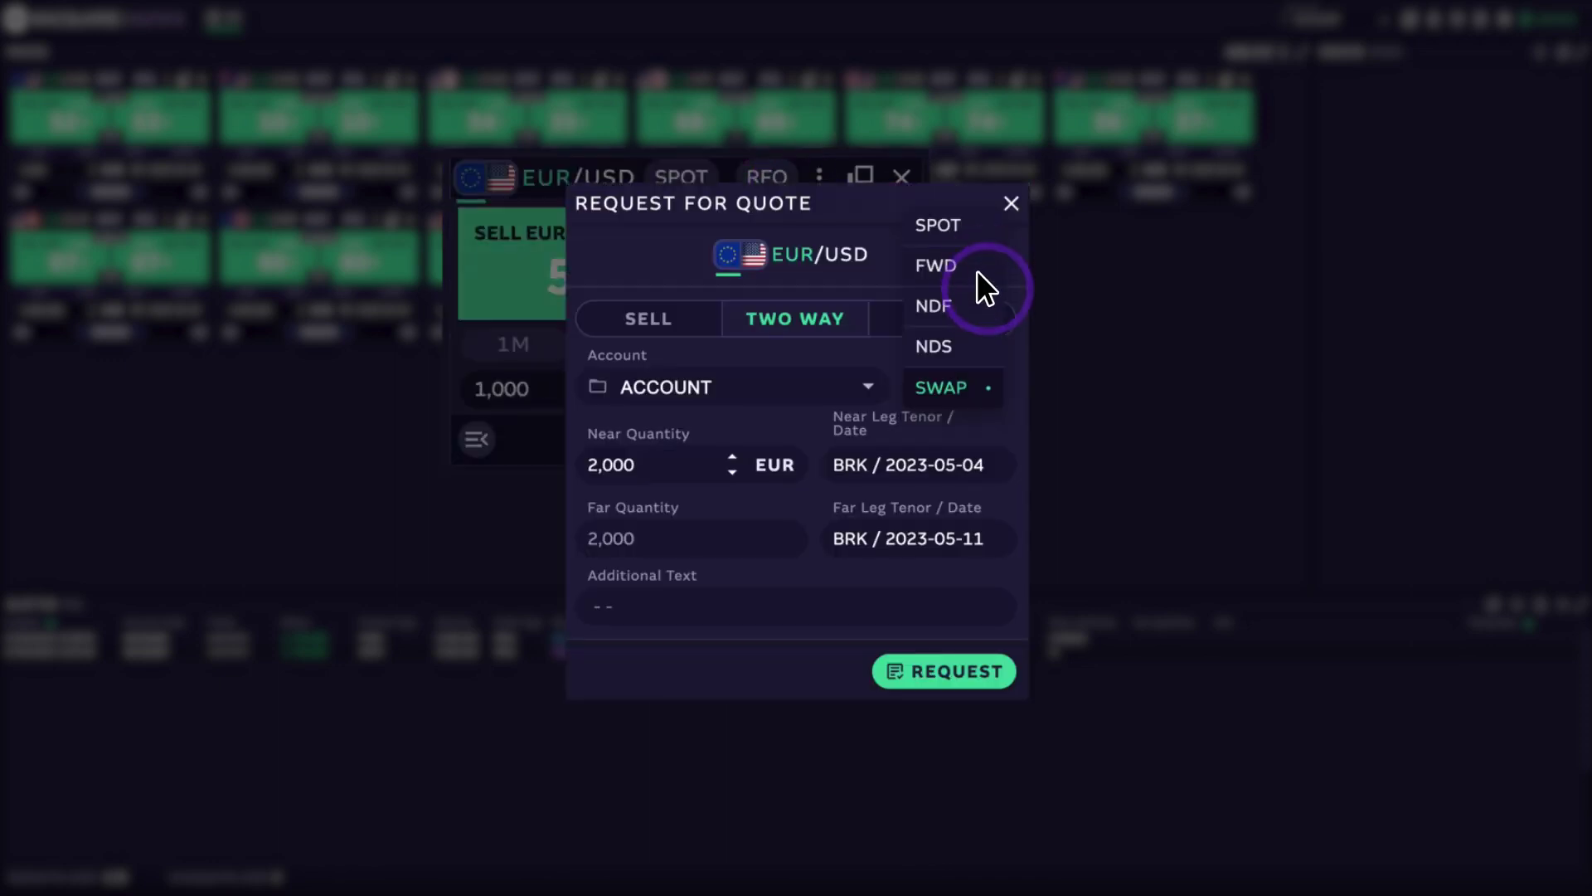
{"action": "left_click", "coordinate": [979, 226]}
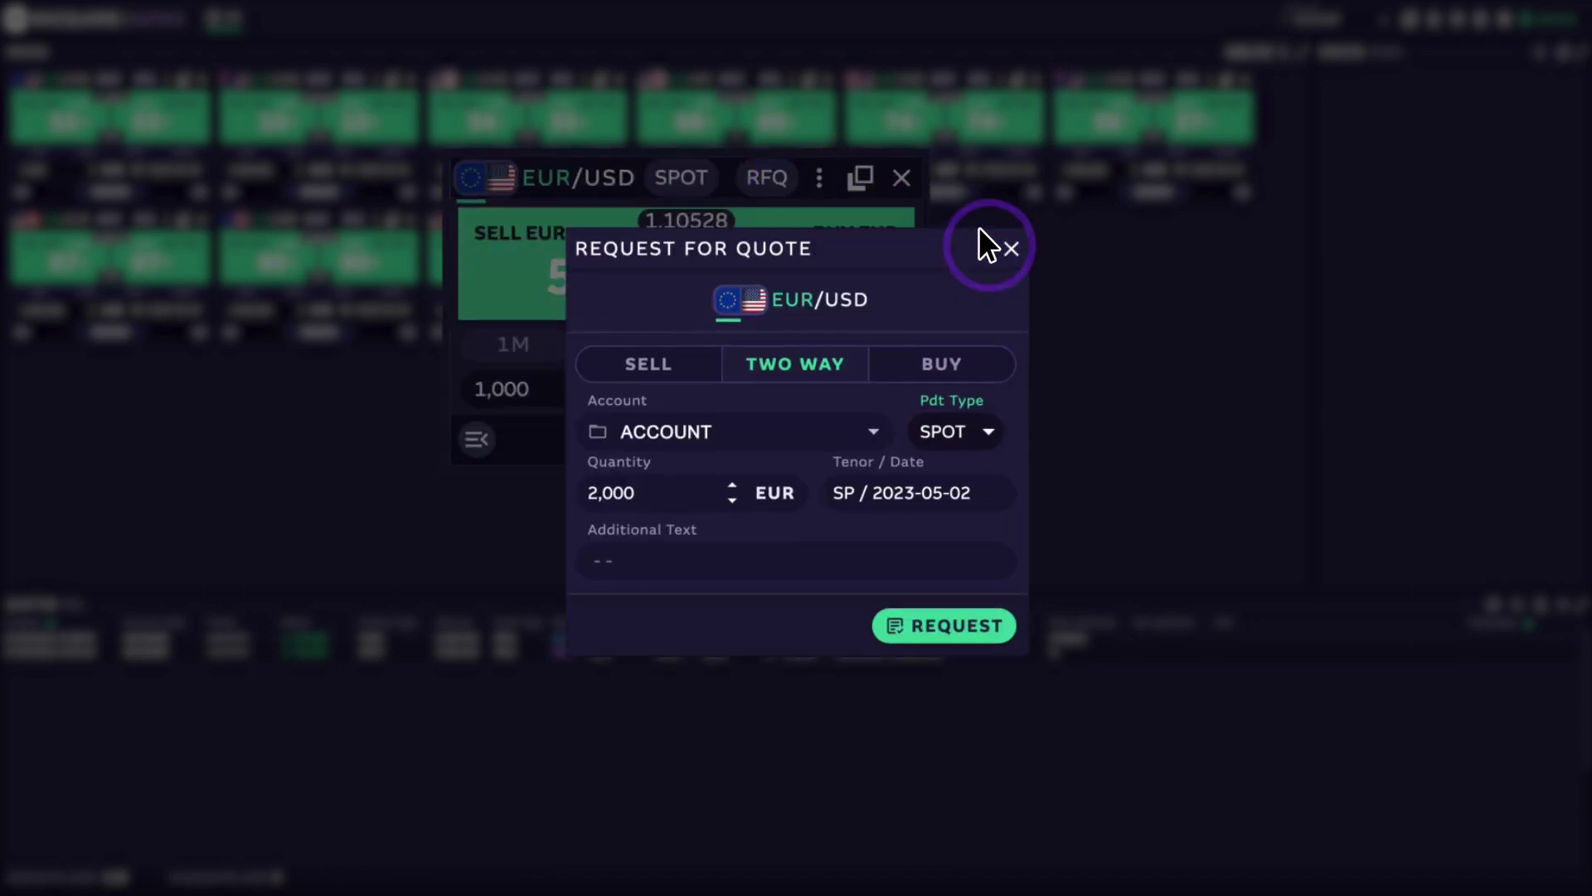
{"action": "left_click", "coordinate": [941, 614]}
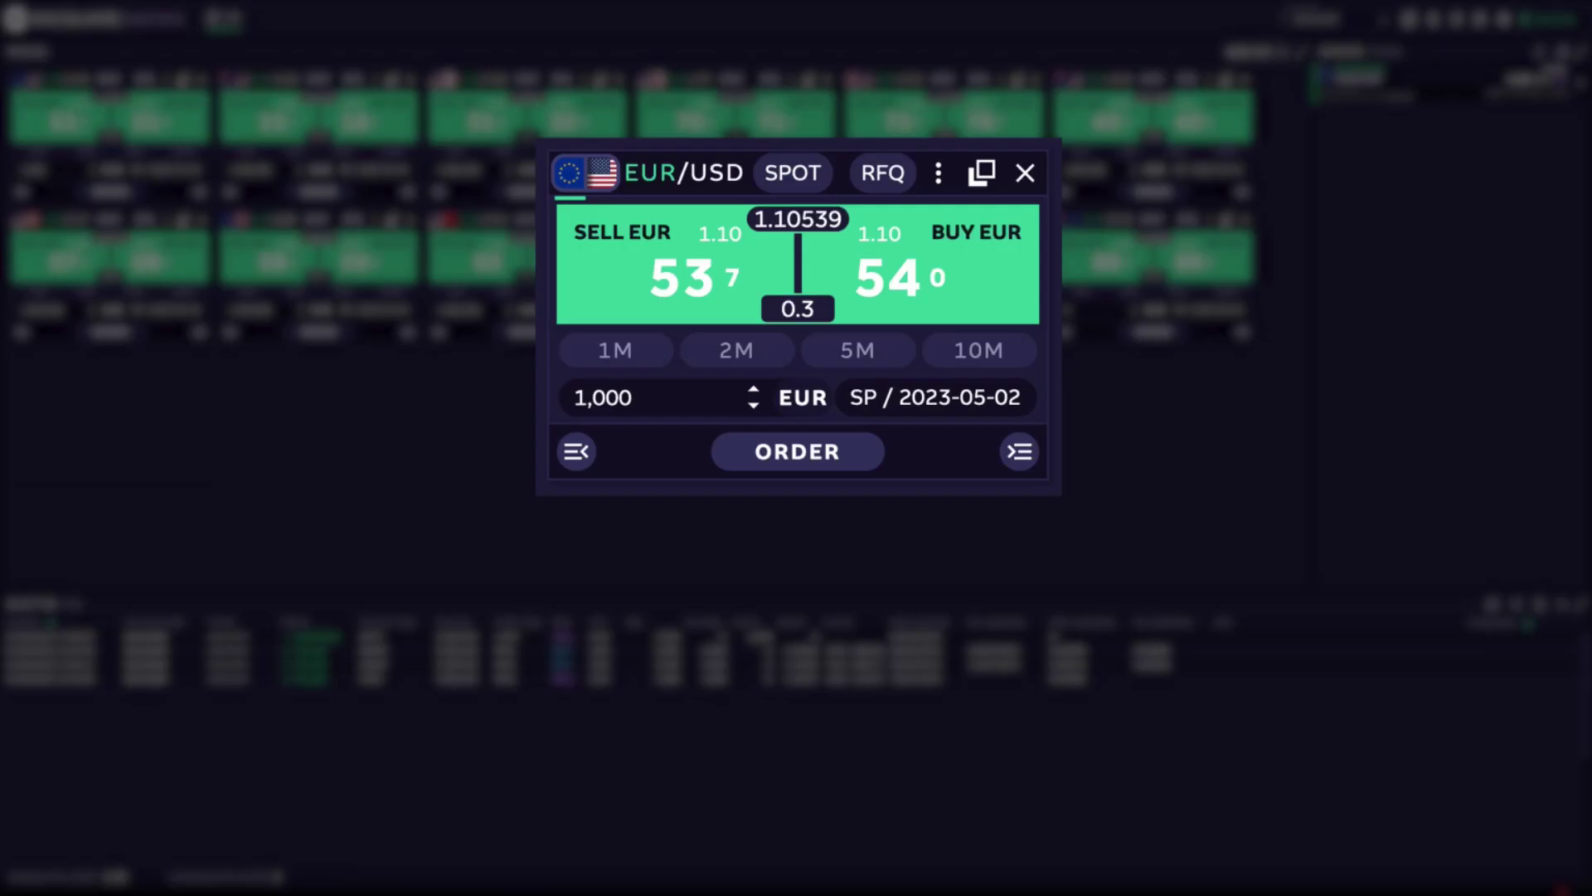
Submit and accept a DAY sell limit order for 2,000 EUR/USD at 1.11
{"action": "left_click", "coordinate": [873, 448]}
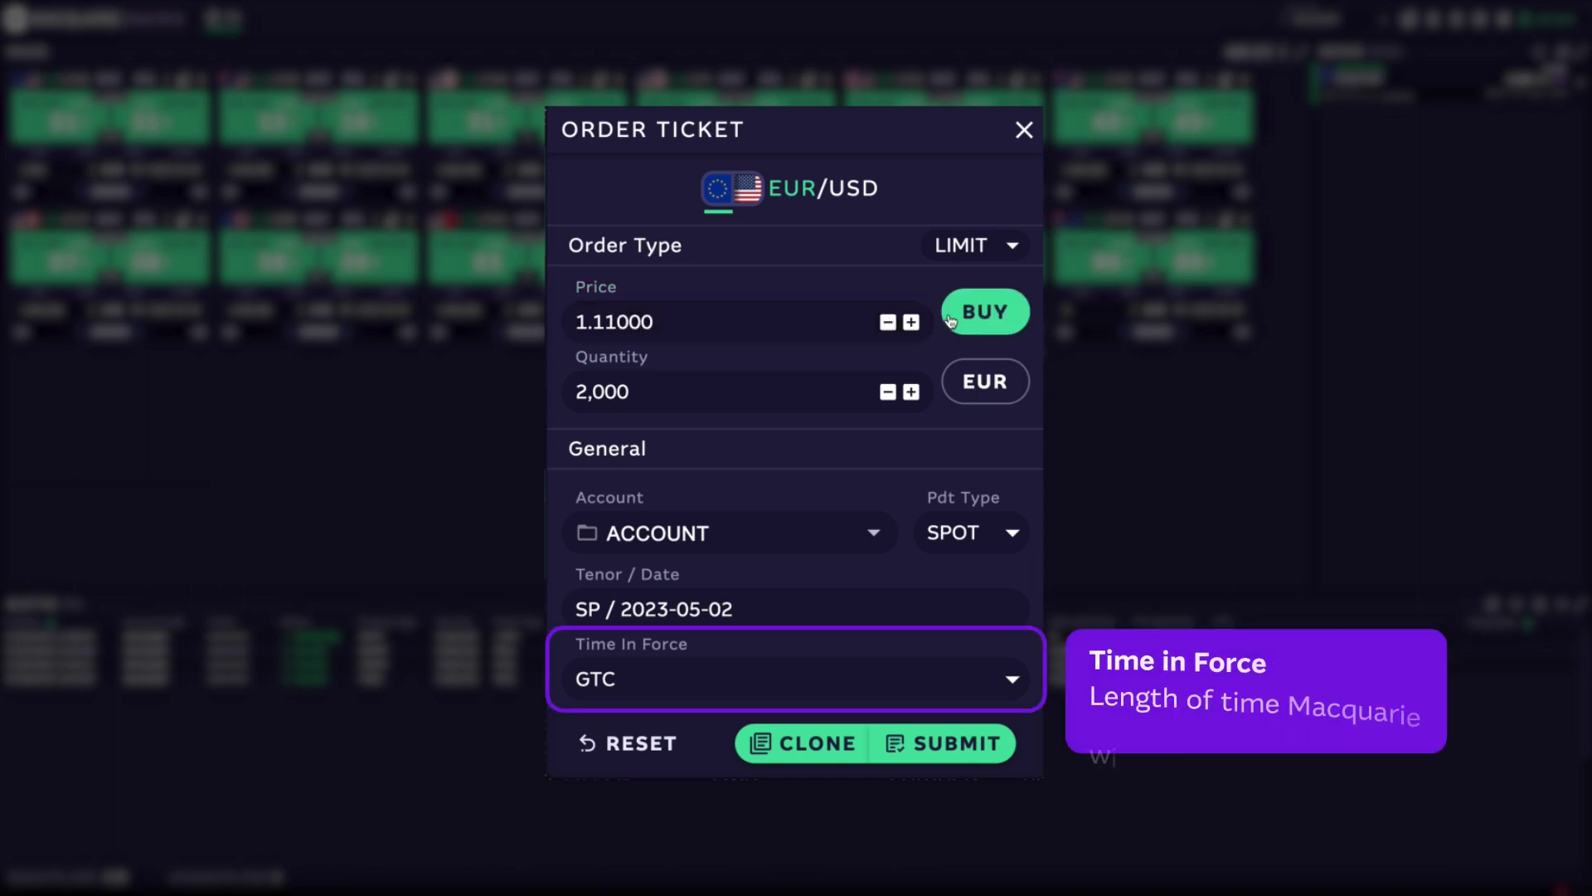
{"action": "left_click", "coordinate": [985, 312]}
{"action": "left_click", "coordinate": [813, 677]}
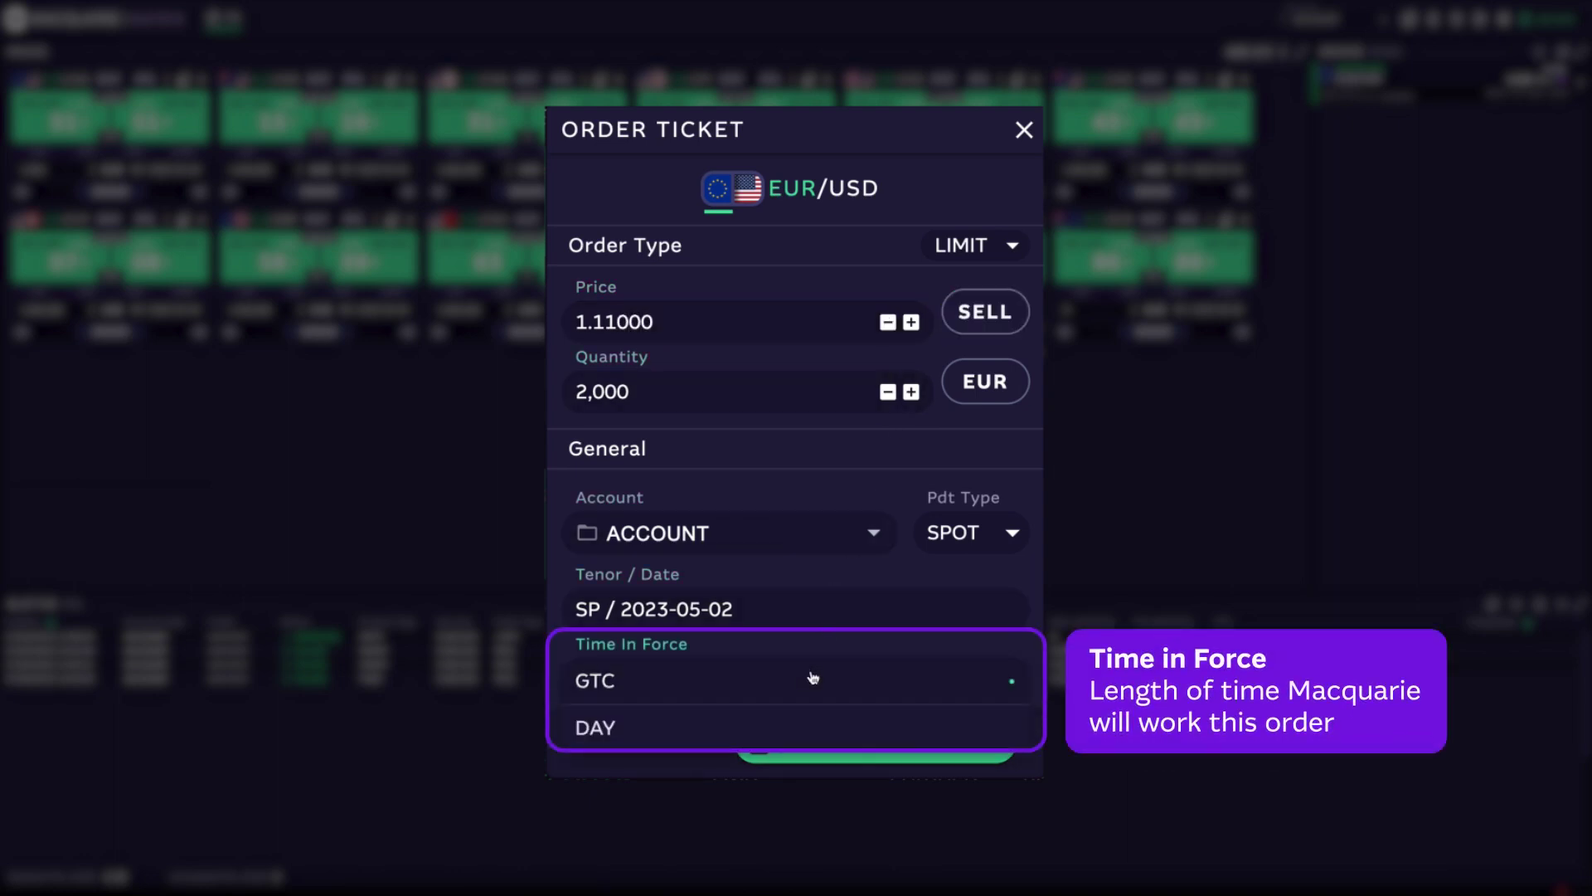
{"action": "left_click", "coordinate": [817, 733]}
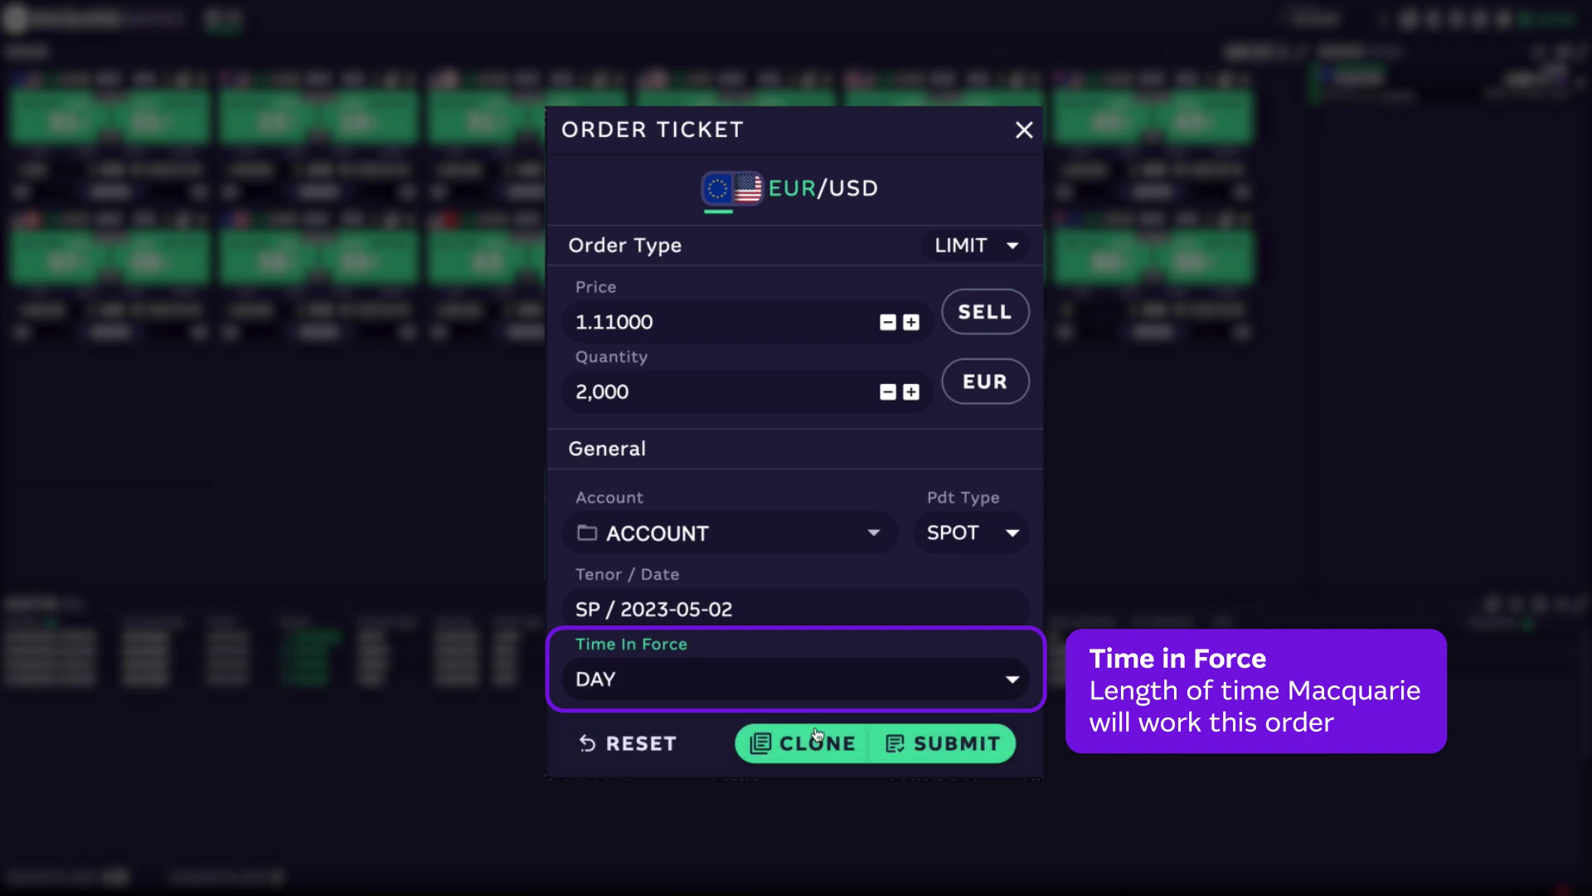
{"action": "left_click", "coordinate": [935, 753]}
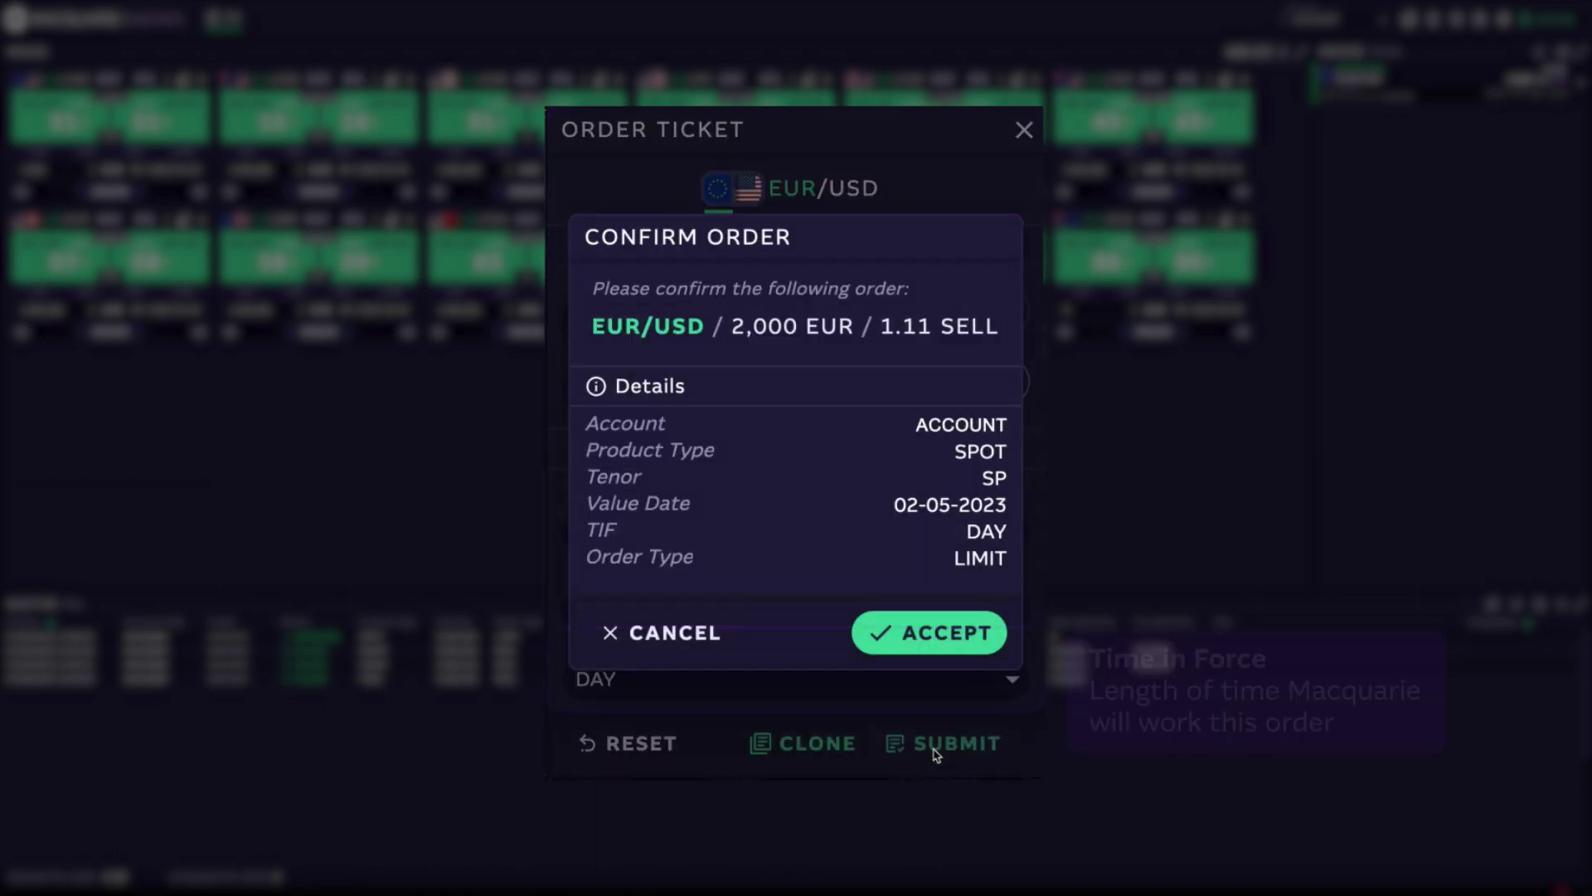
{"action": "left_click", "coordinate": [898, 653]}
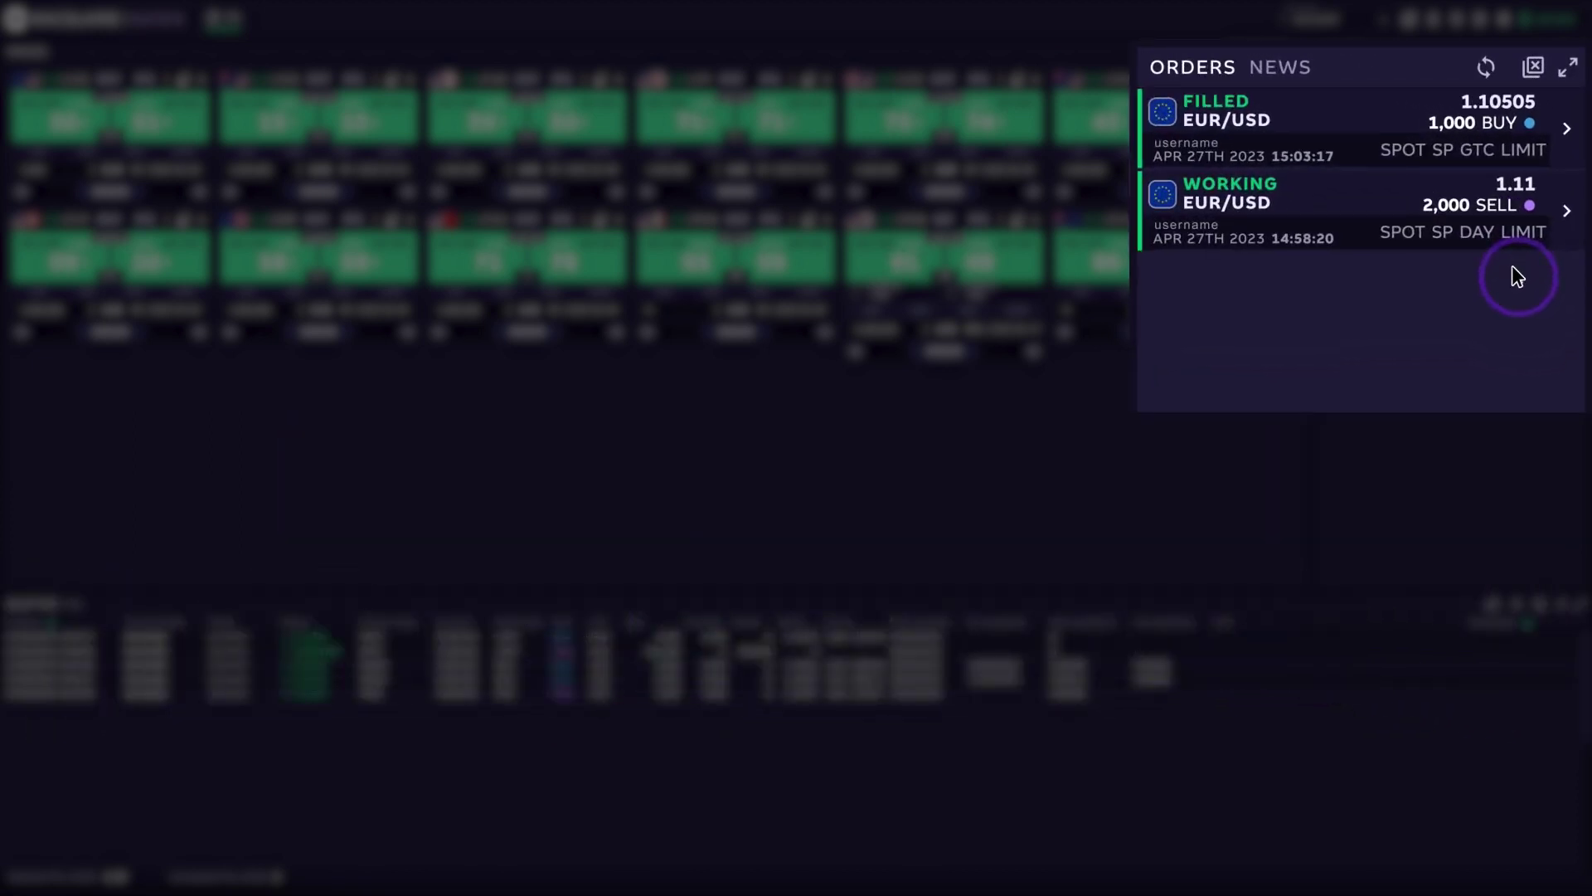
Amend the working EUR/USD sell order to 2,500 at 1.10995
{"action": "left_click", "coordinate": [1371, 217]}
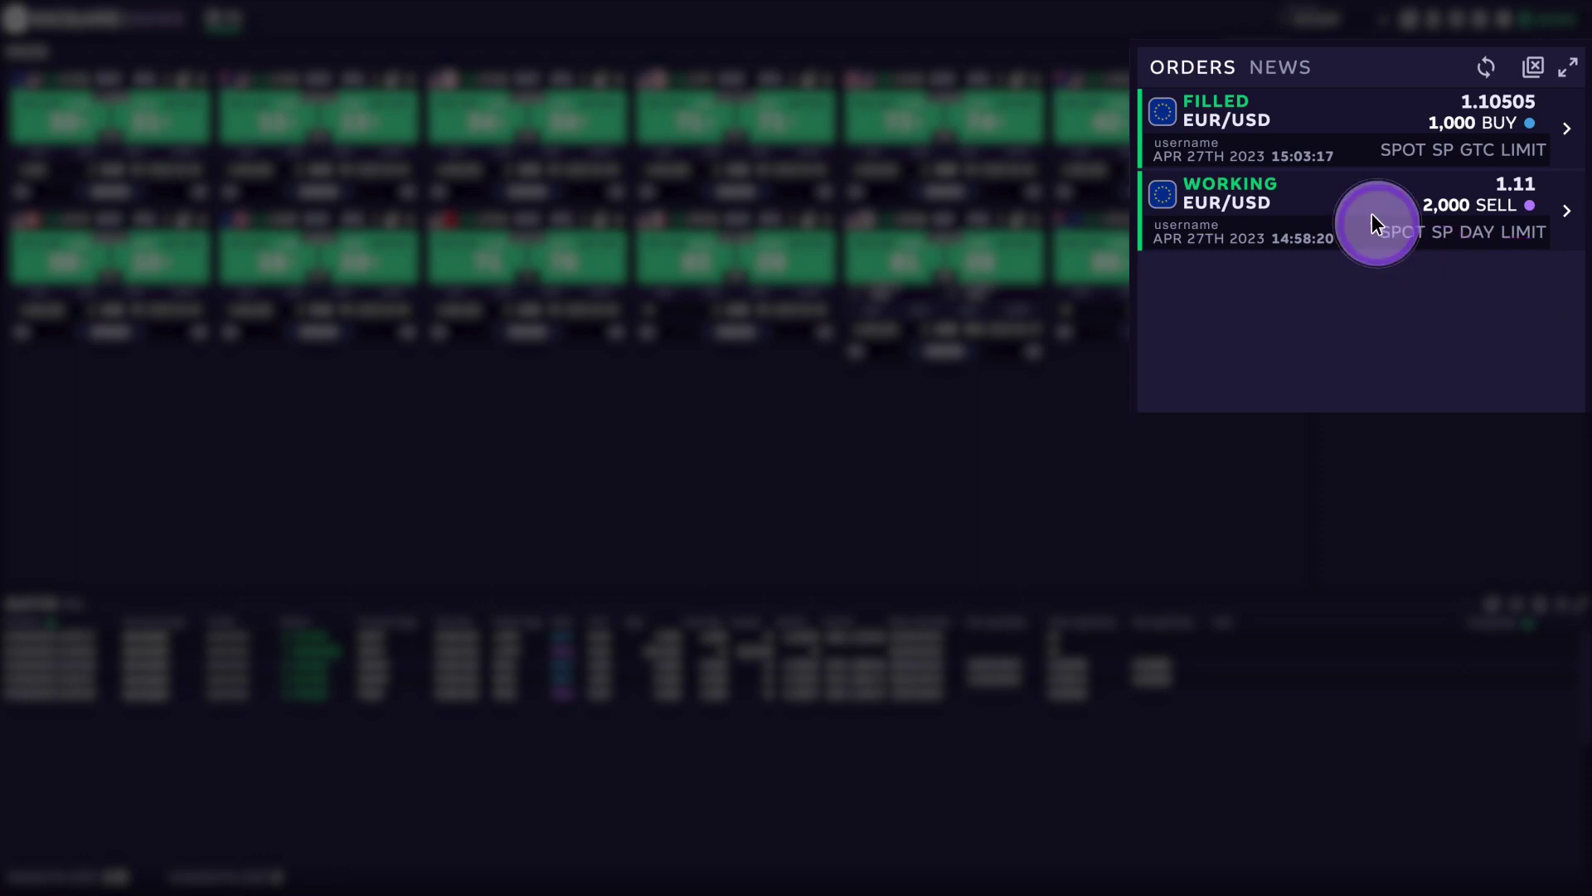
{"action": "left_click", "coordinate": [1497, 342]}
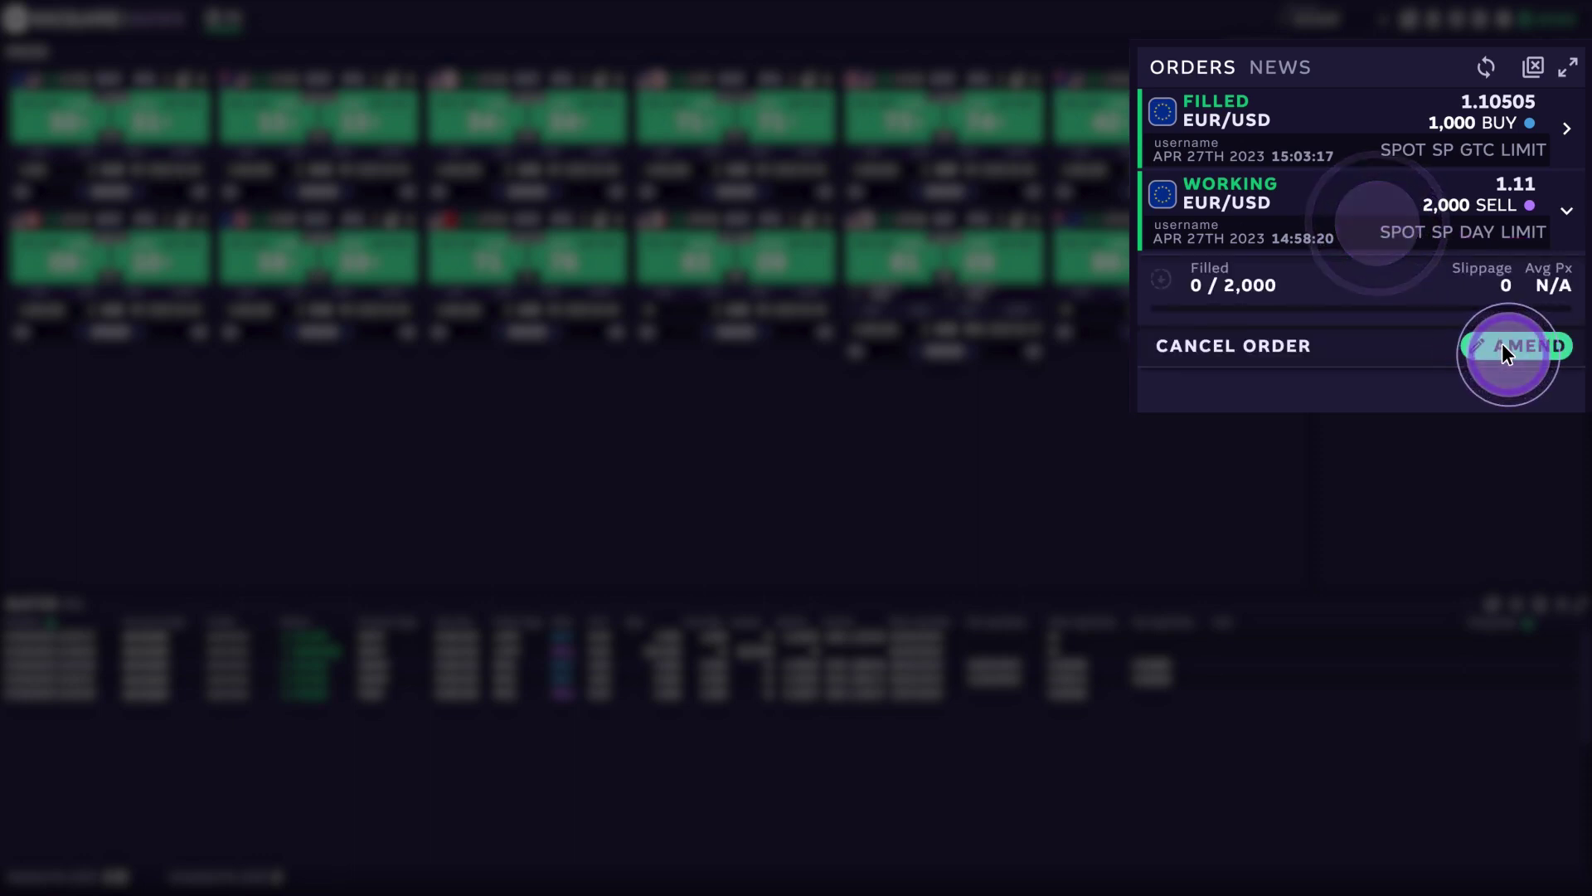
{"action": "left_click", "coordinate": [1264, 301]}
{"action": "type", "text": "2500"}
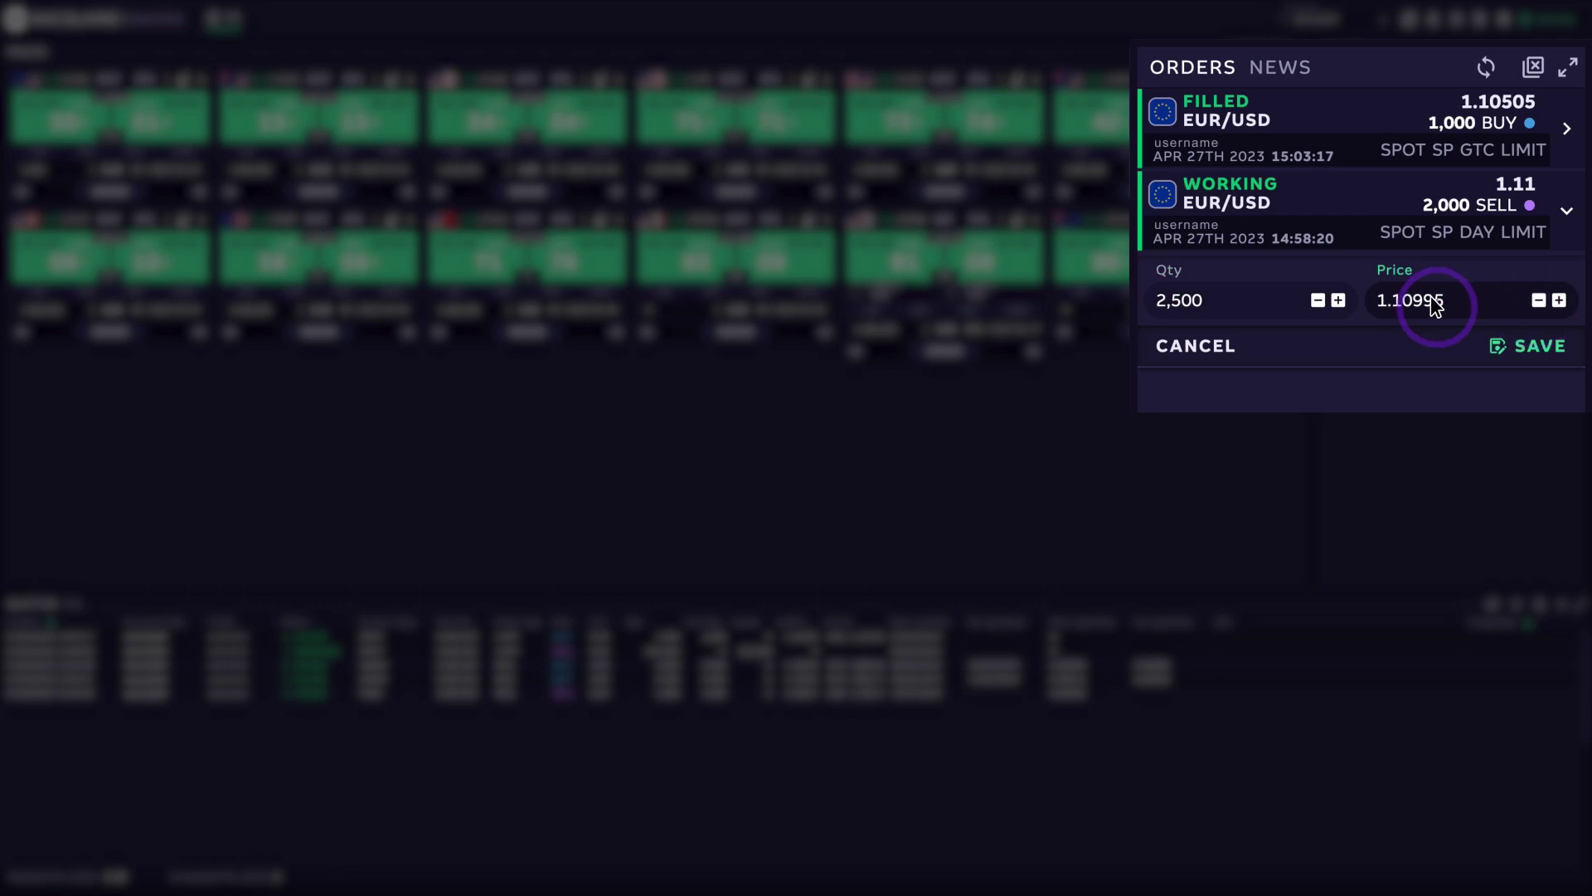
{"action": "left_click", "coordinate": [1503, 348]}
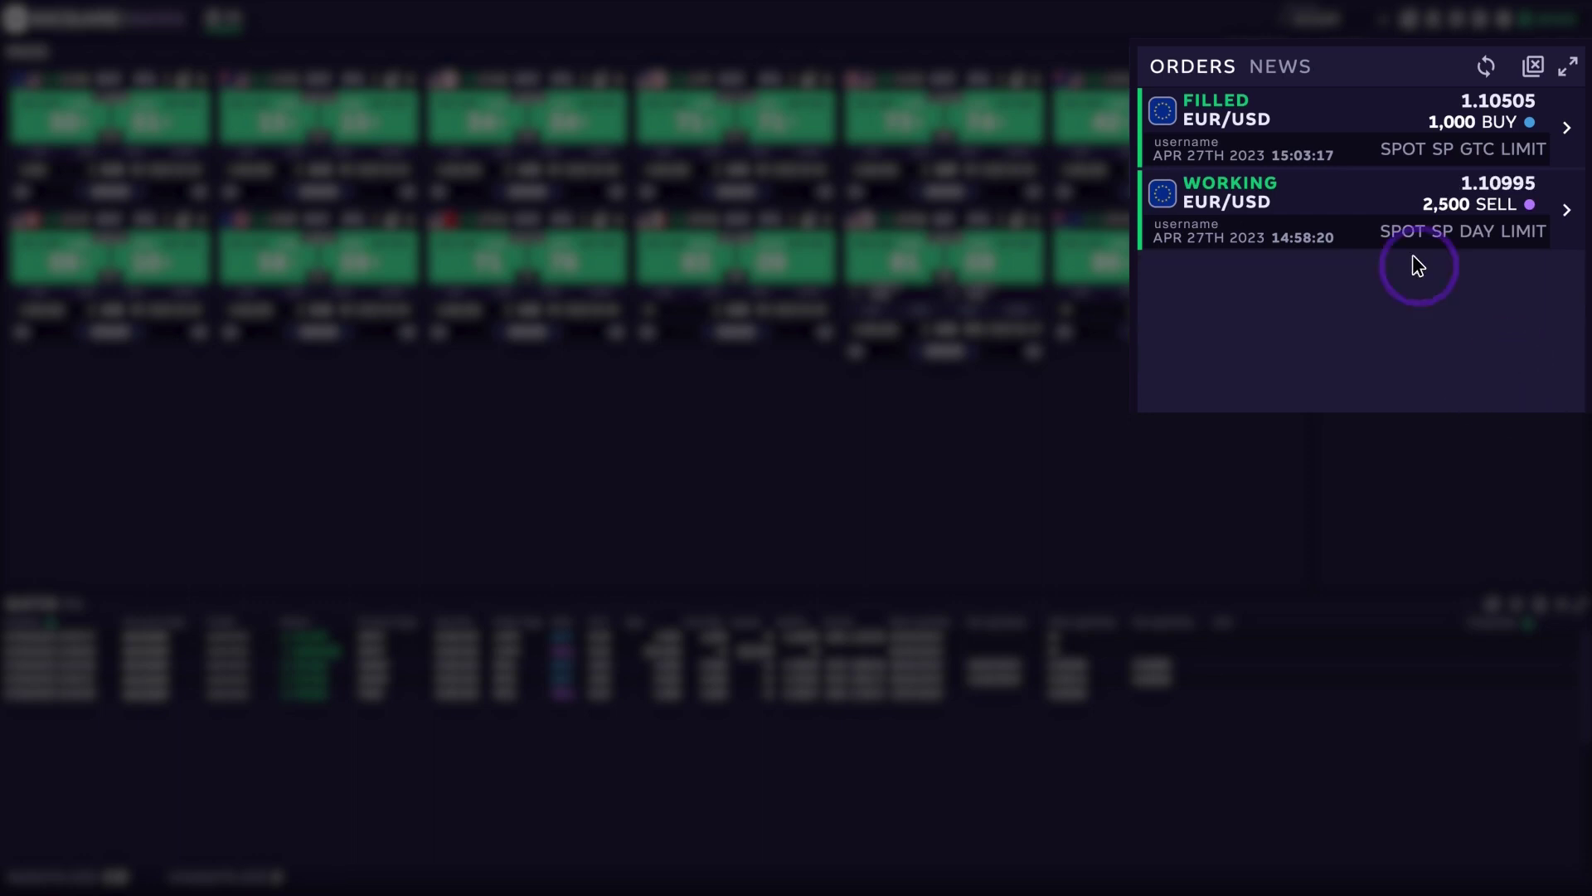
Cancel the amended order and confirm cancelling all four working orders
{"action": "left_click", "coordinate": [1360, 223]}
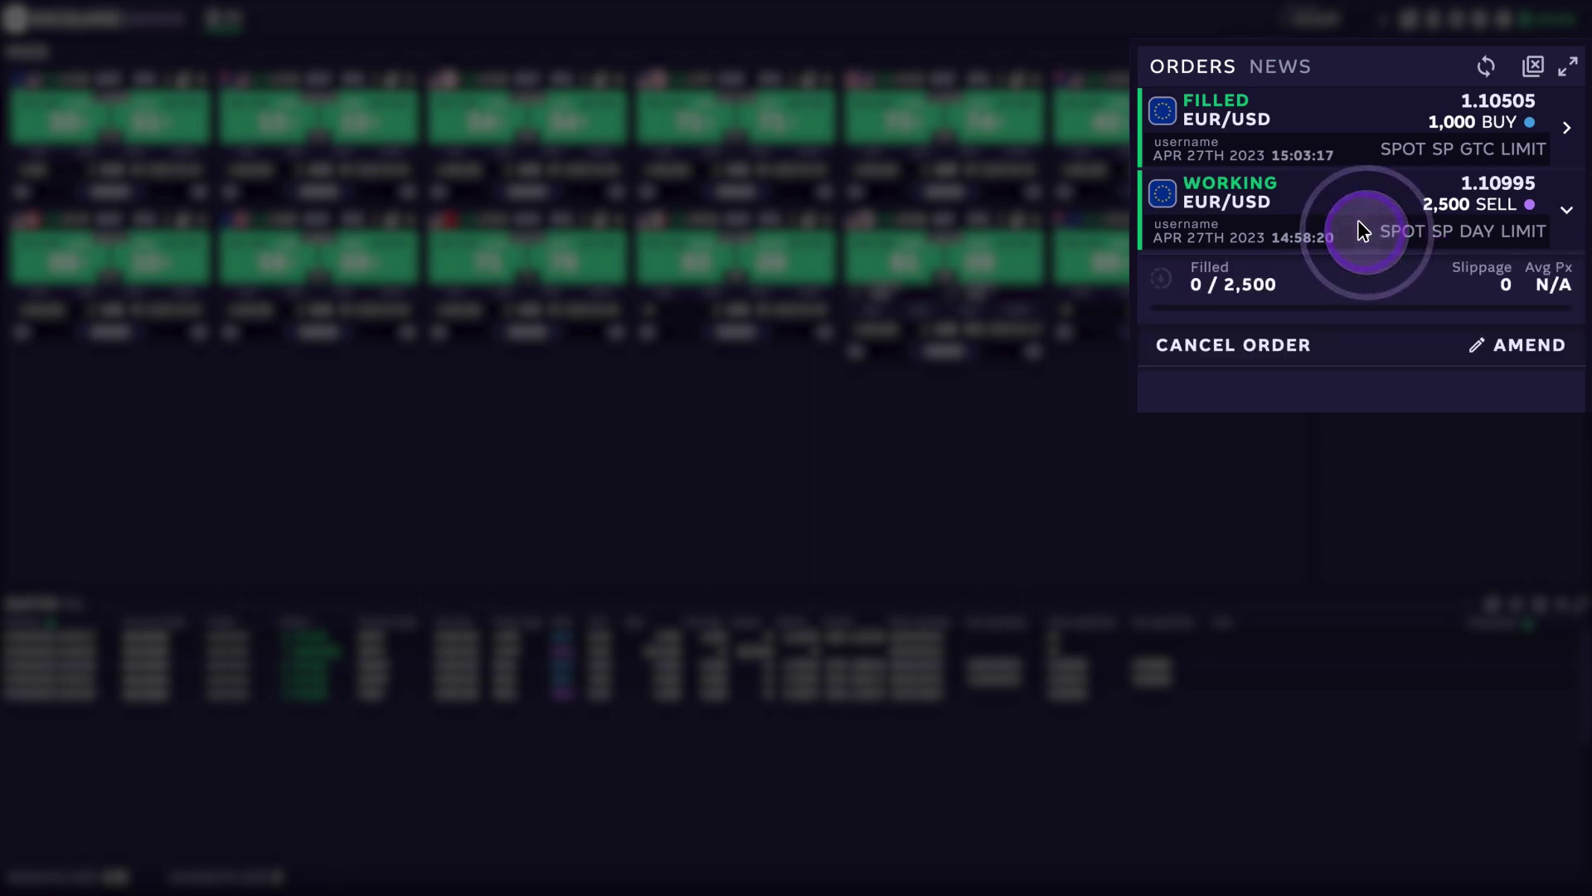
{"action": "left_click", "coordinate": [1309, 355]}
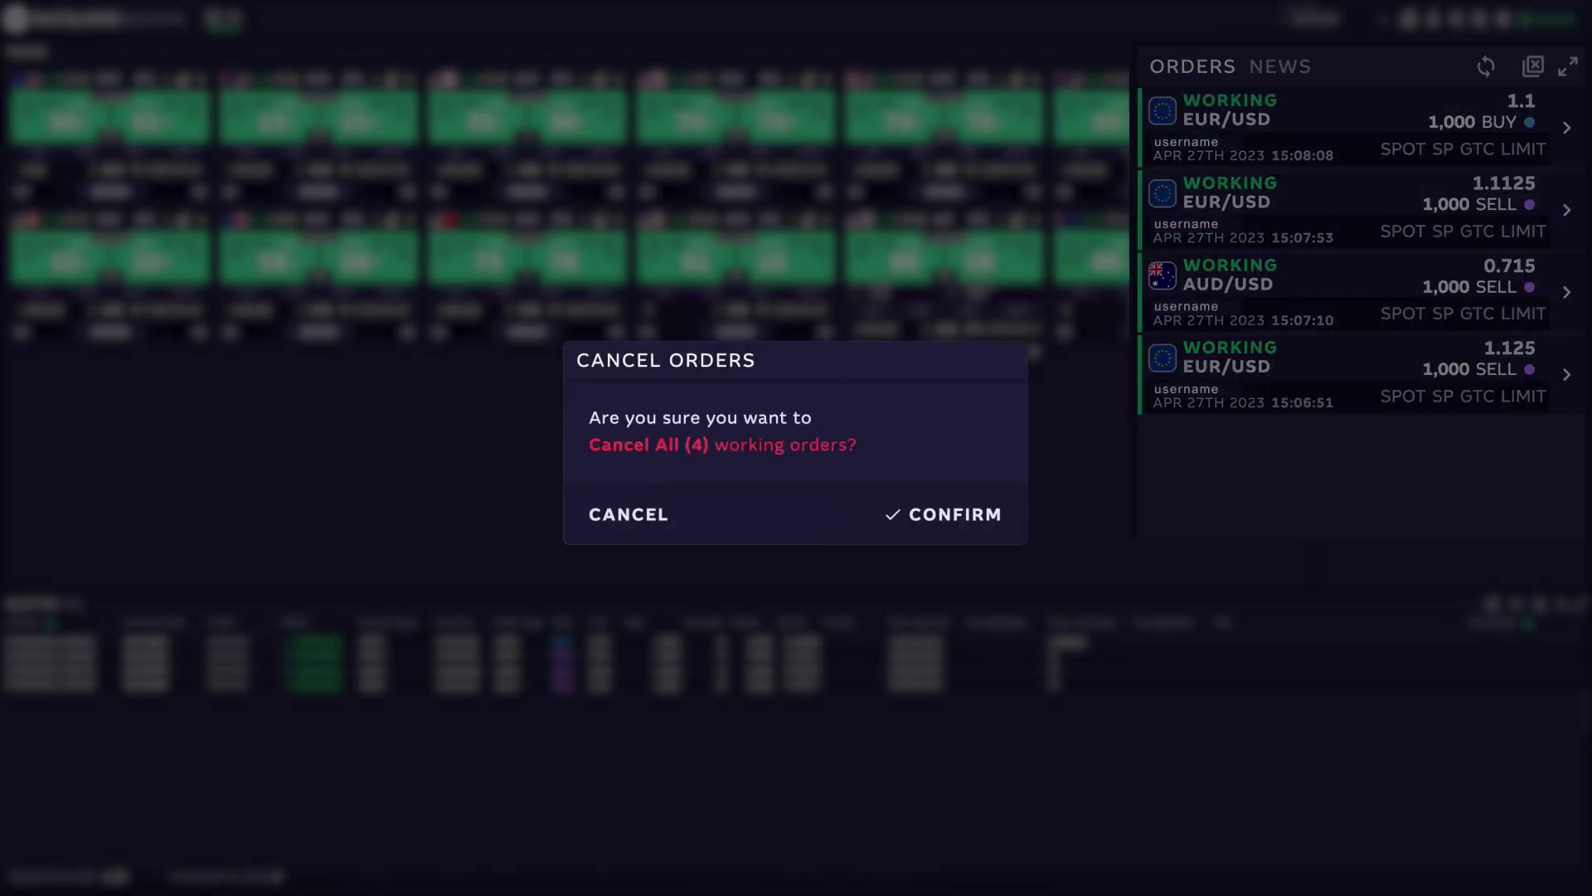
{"action": "left_click", "coordinate": [976, 512]}
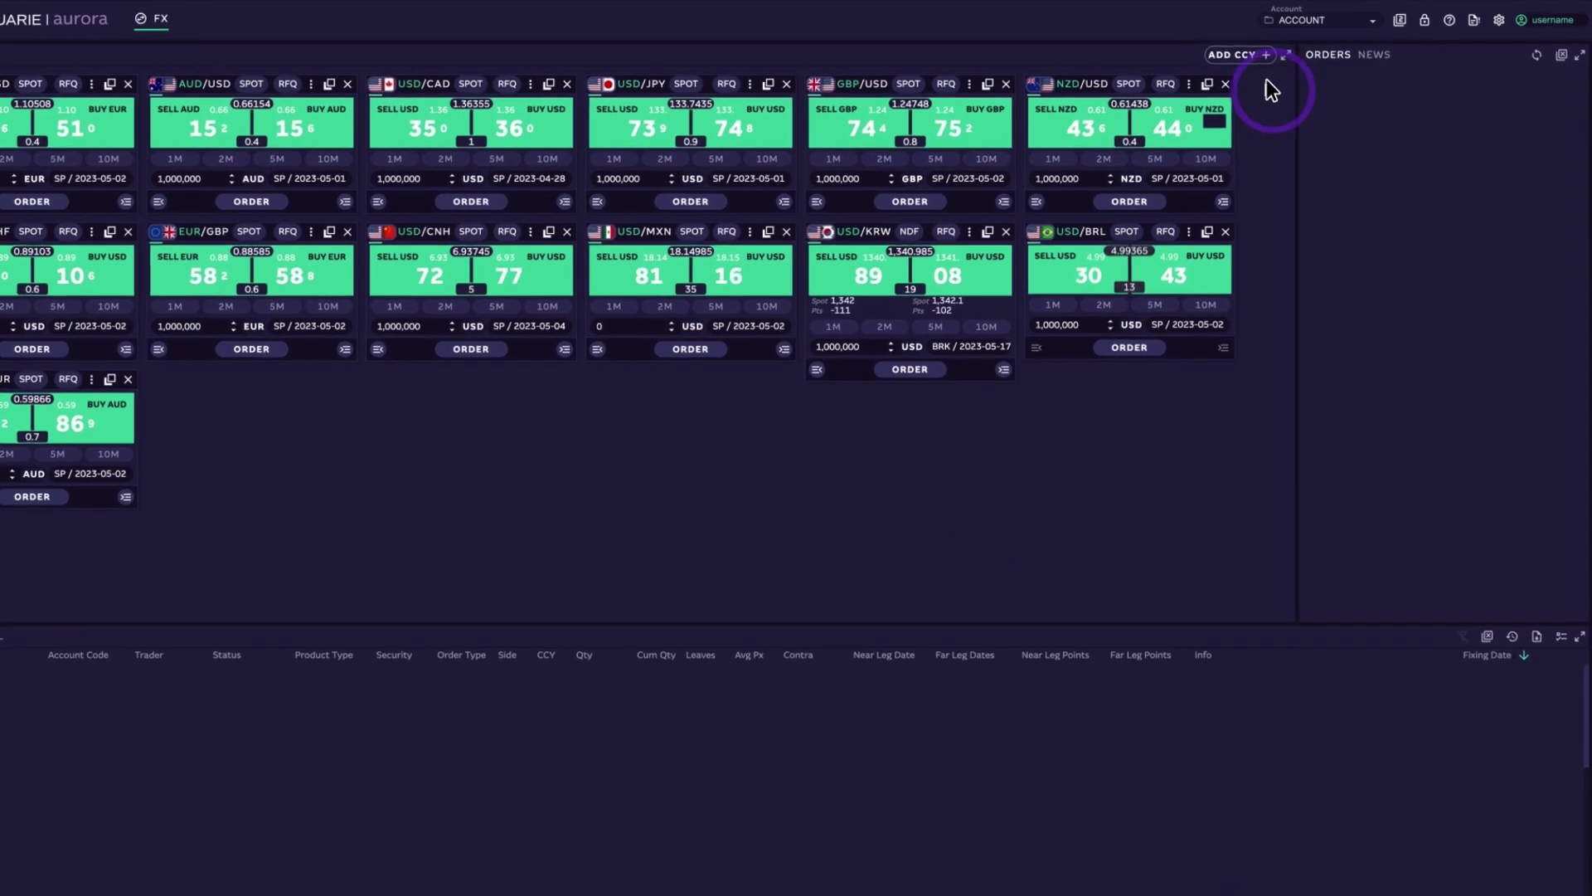
Add XAU/AUD and XAG/AUD tiles by searching 'xa' and 'xag' in ADD CCY
{"action": "left_click", "coordinate": [1260, 55]}
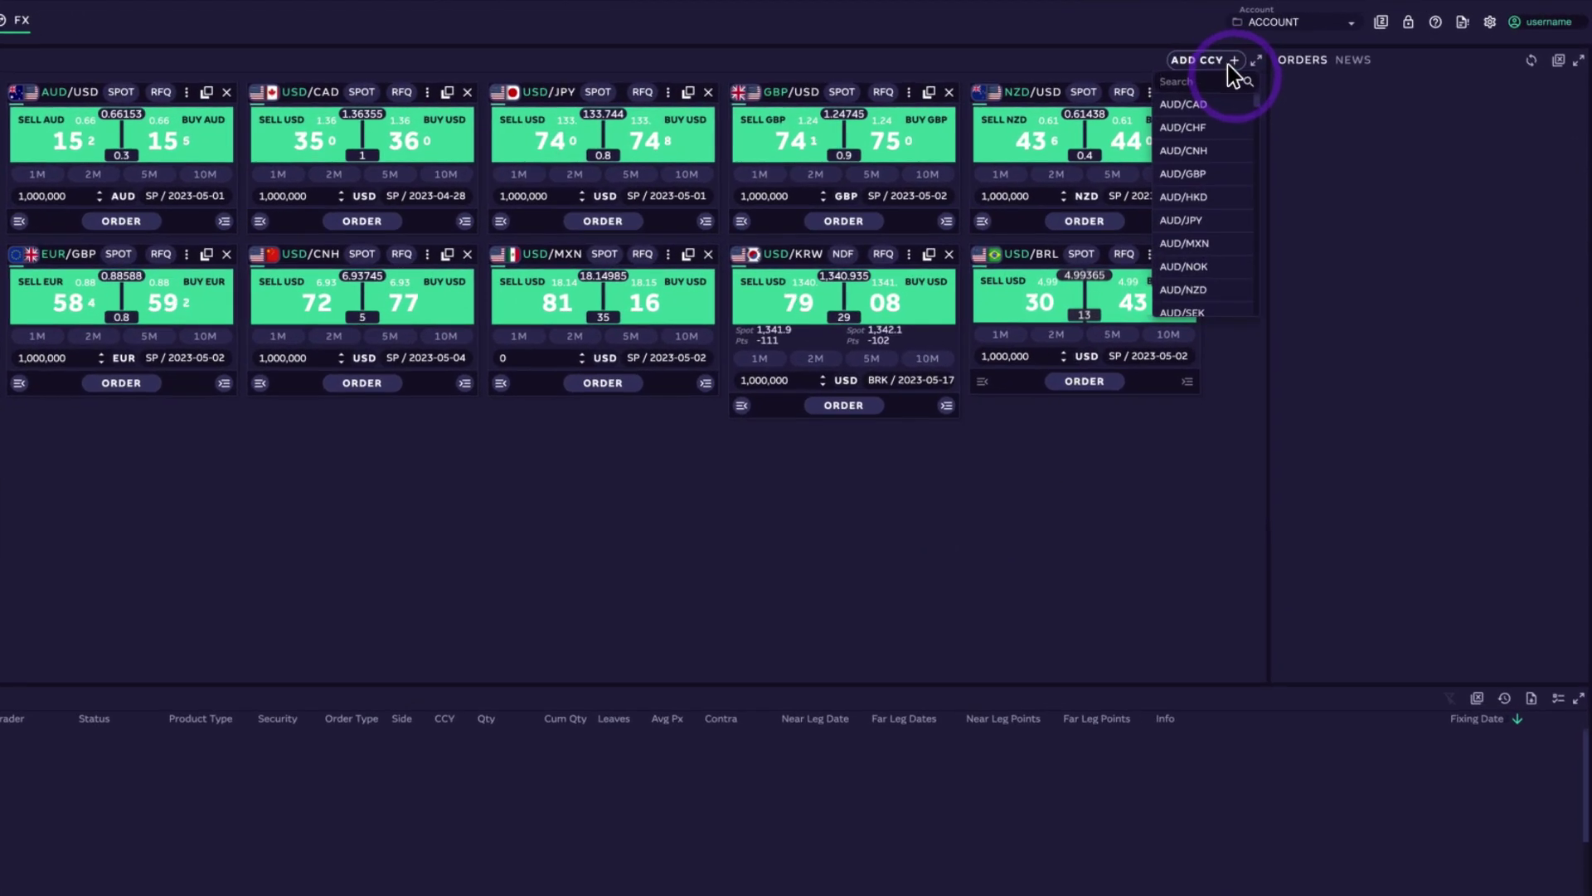
{"action": "type", "text": "xau"}
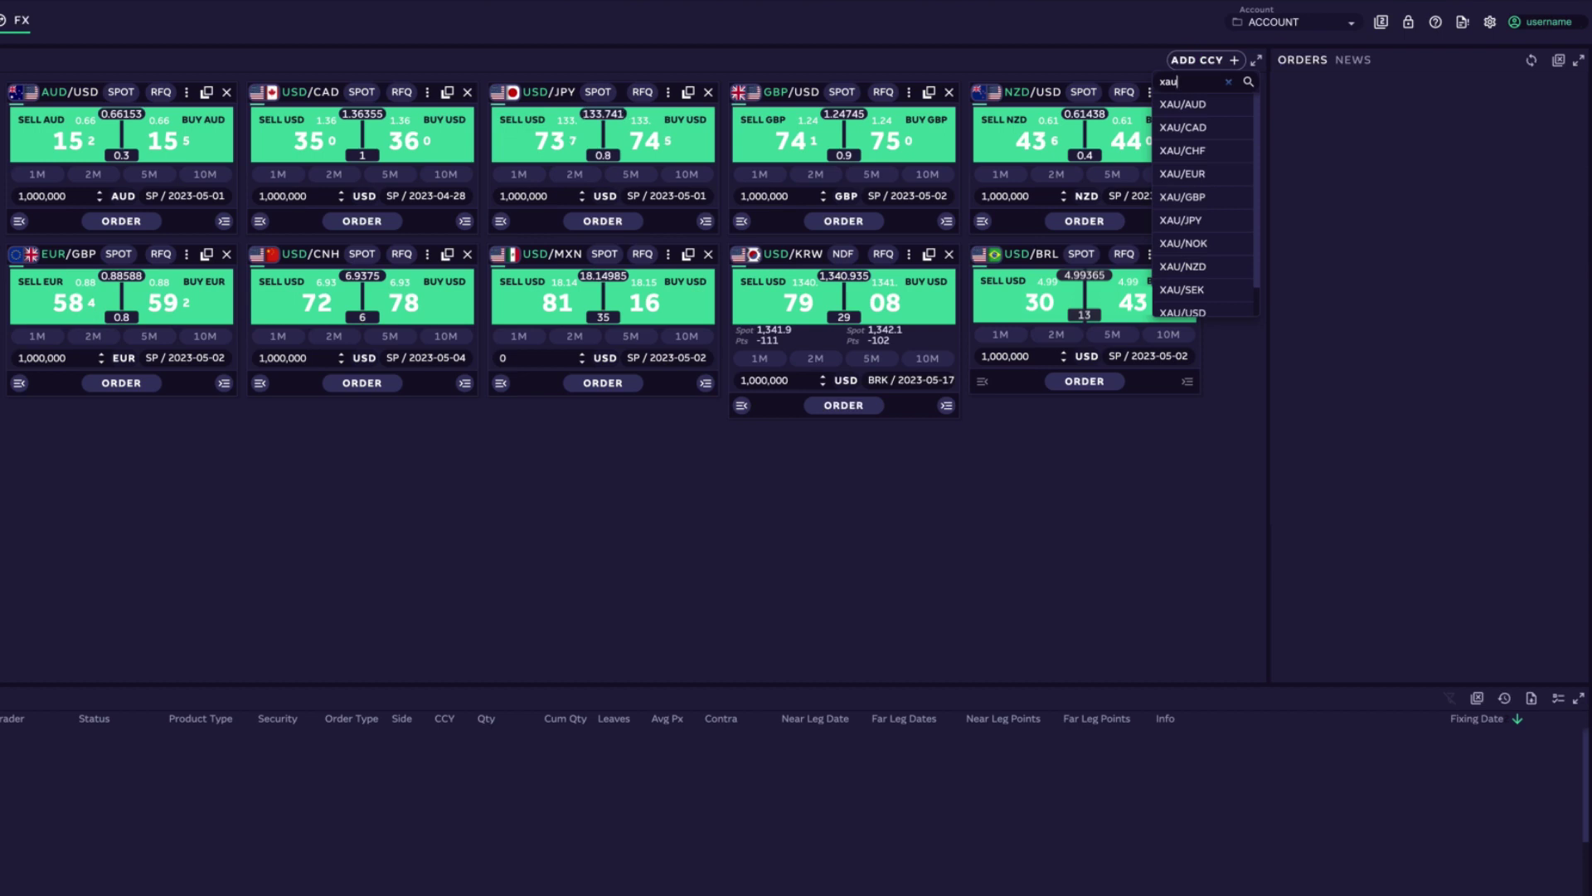
{"action": "left_click", "coordinate": [1224, 104]}
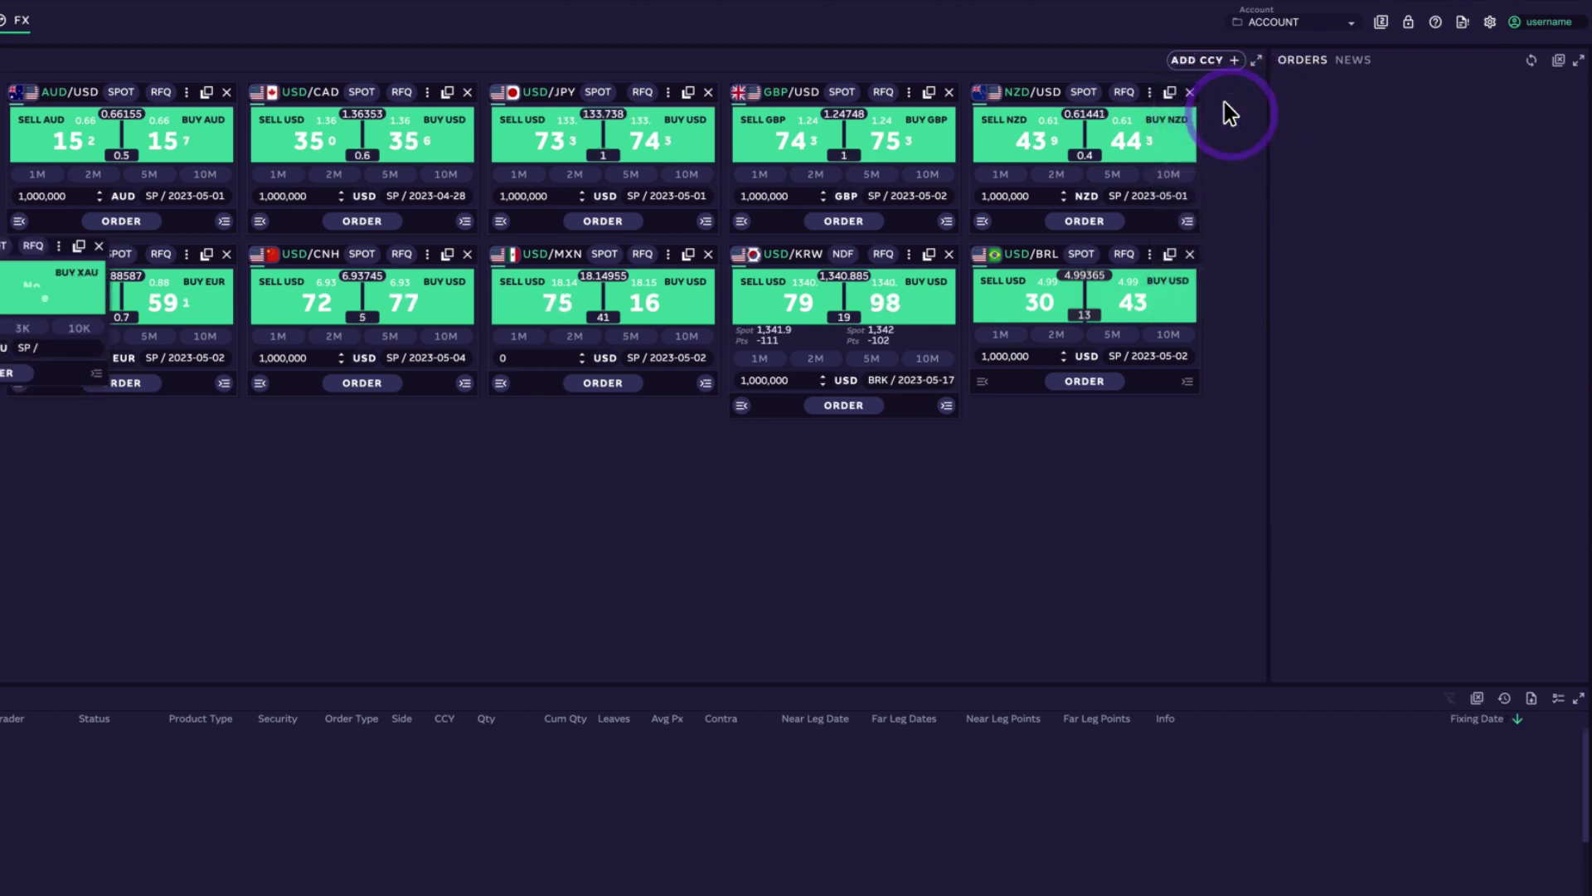
{"action": "left_click", "coordinate": [1234, 58]}
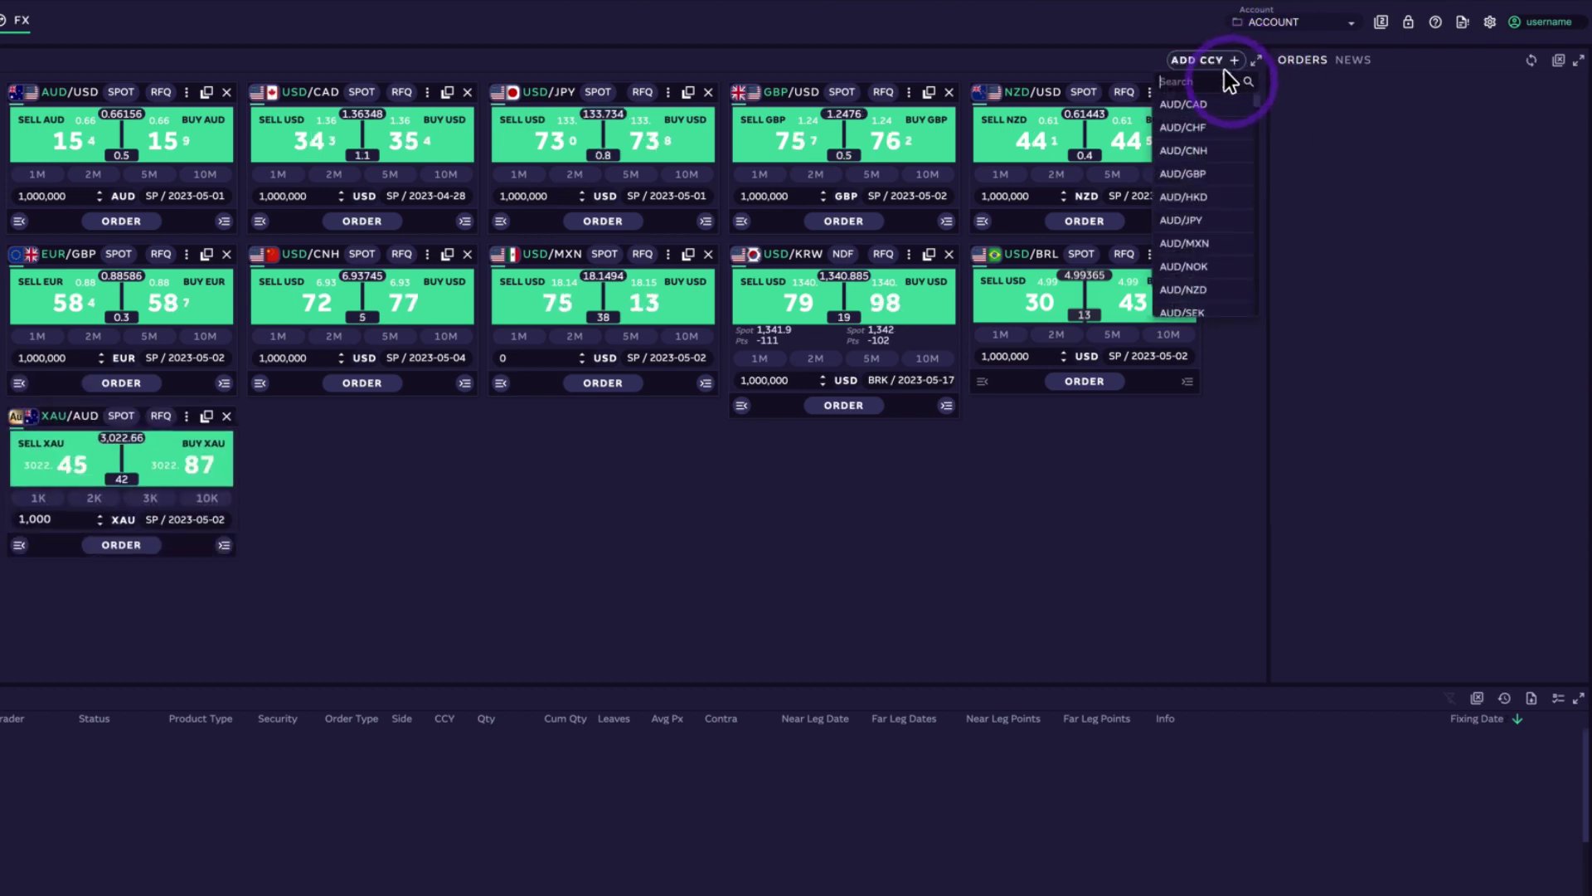
{"action": "type", "text": "xag"}
{"action": "left_click", "coordinate": [1223, 100]}
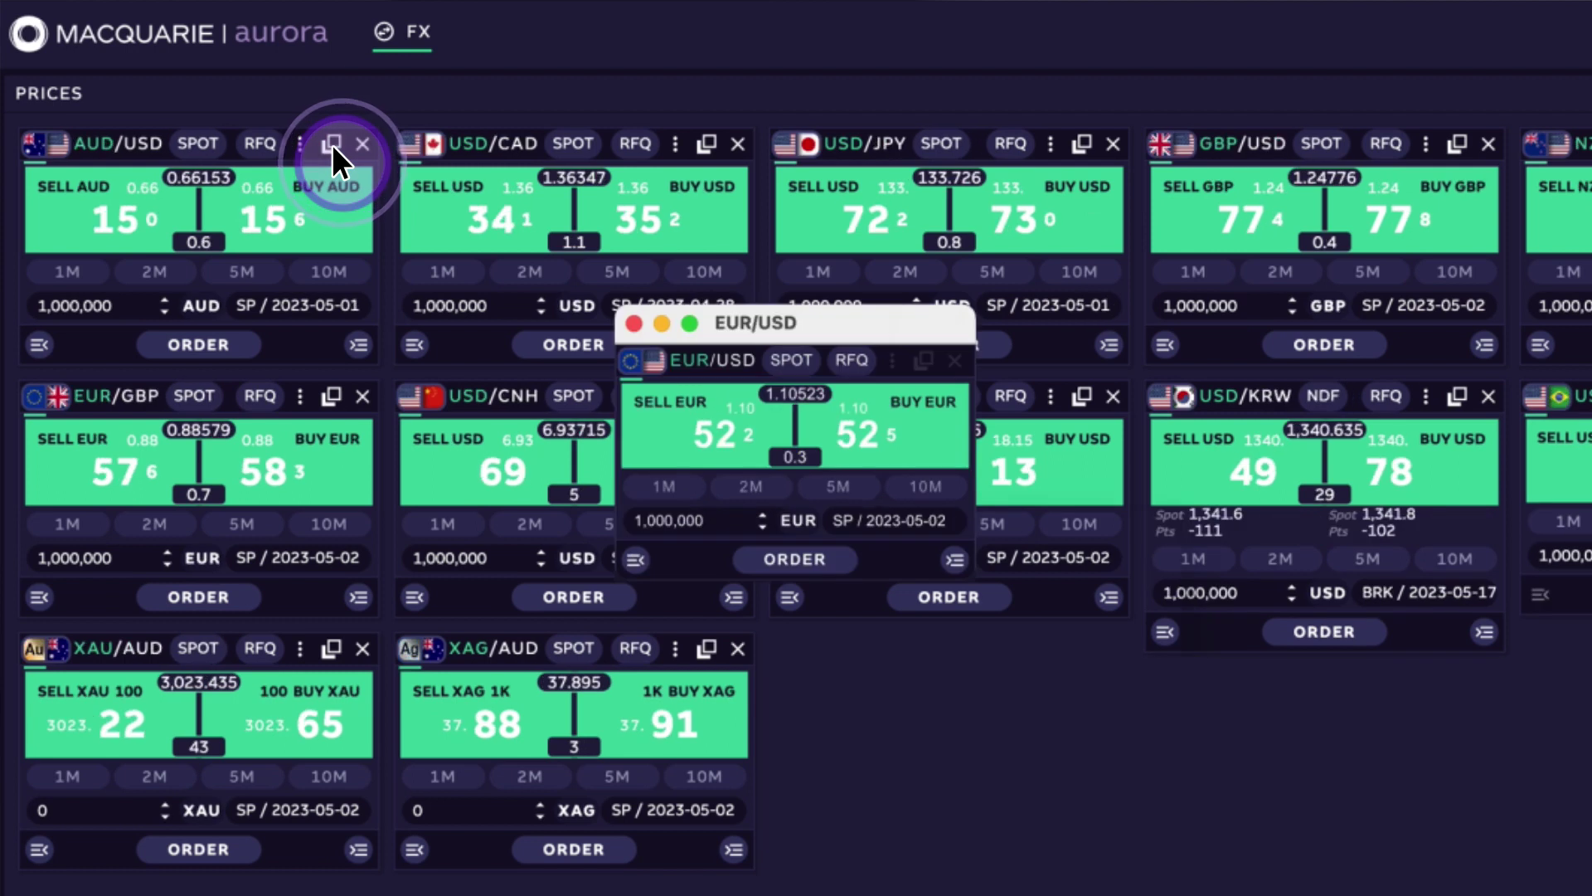
Close the floating EUR/USD window to re-dock its tile, then lock and unlock the screen
{"action": "left_click", "coordinate": [719, 327]}
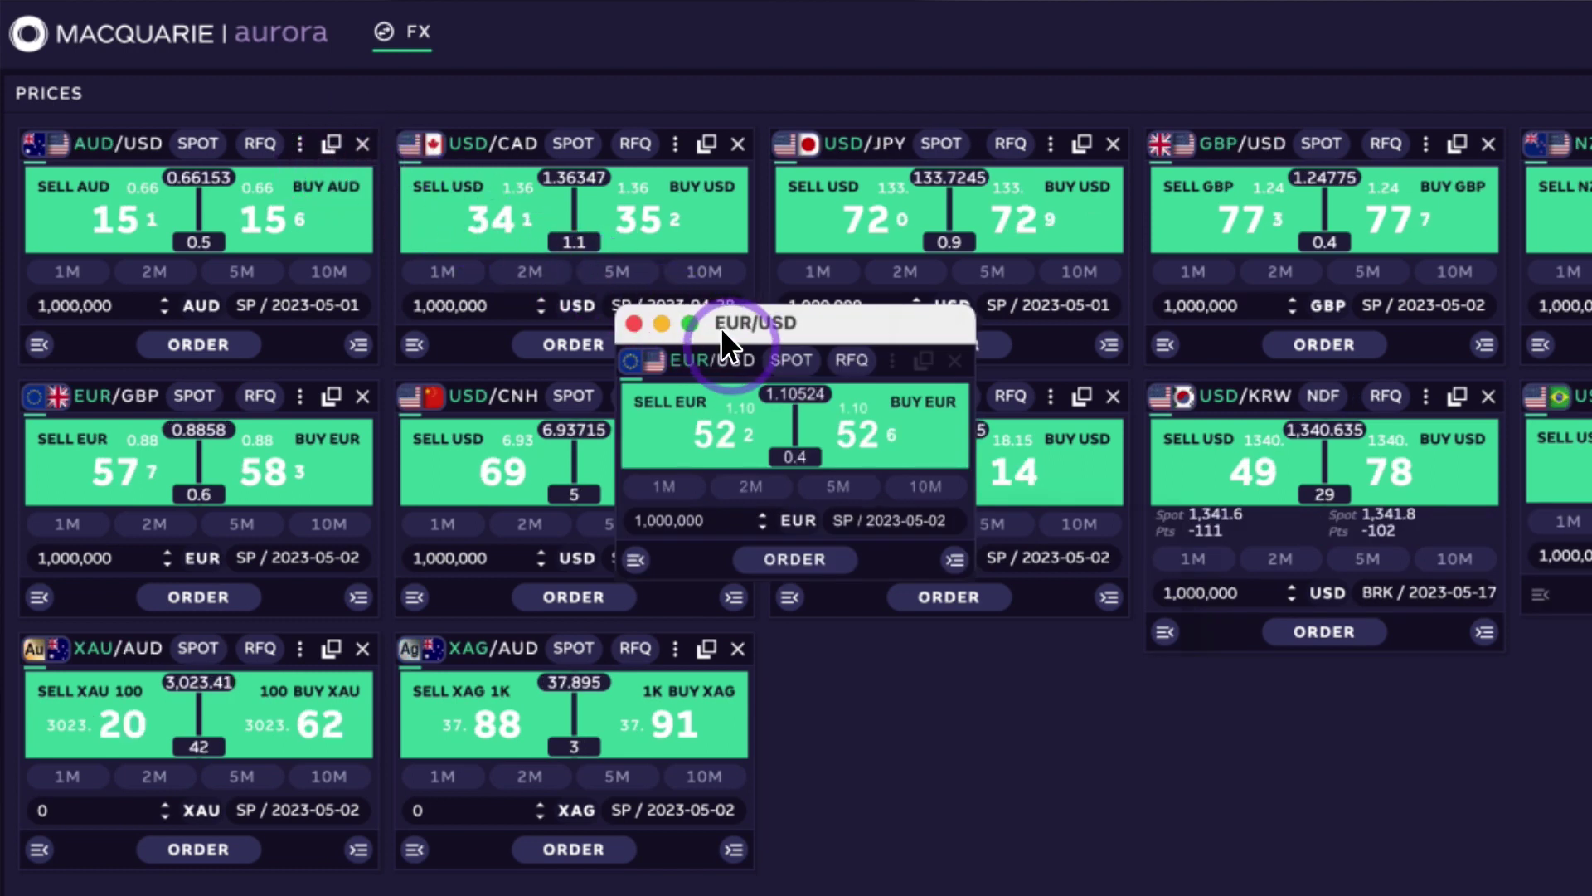
{"action": "left_click", "coordinate": [634, 323]}
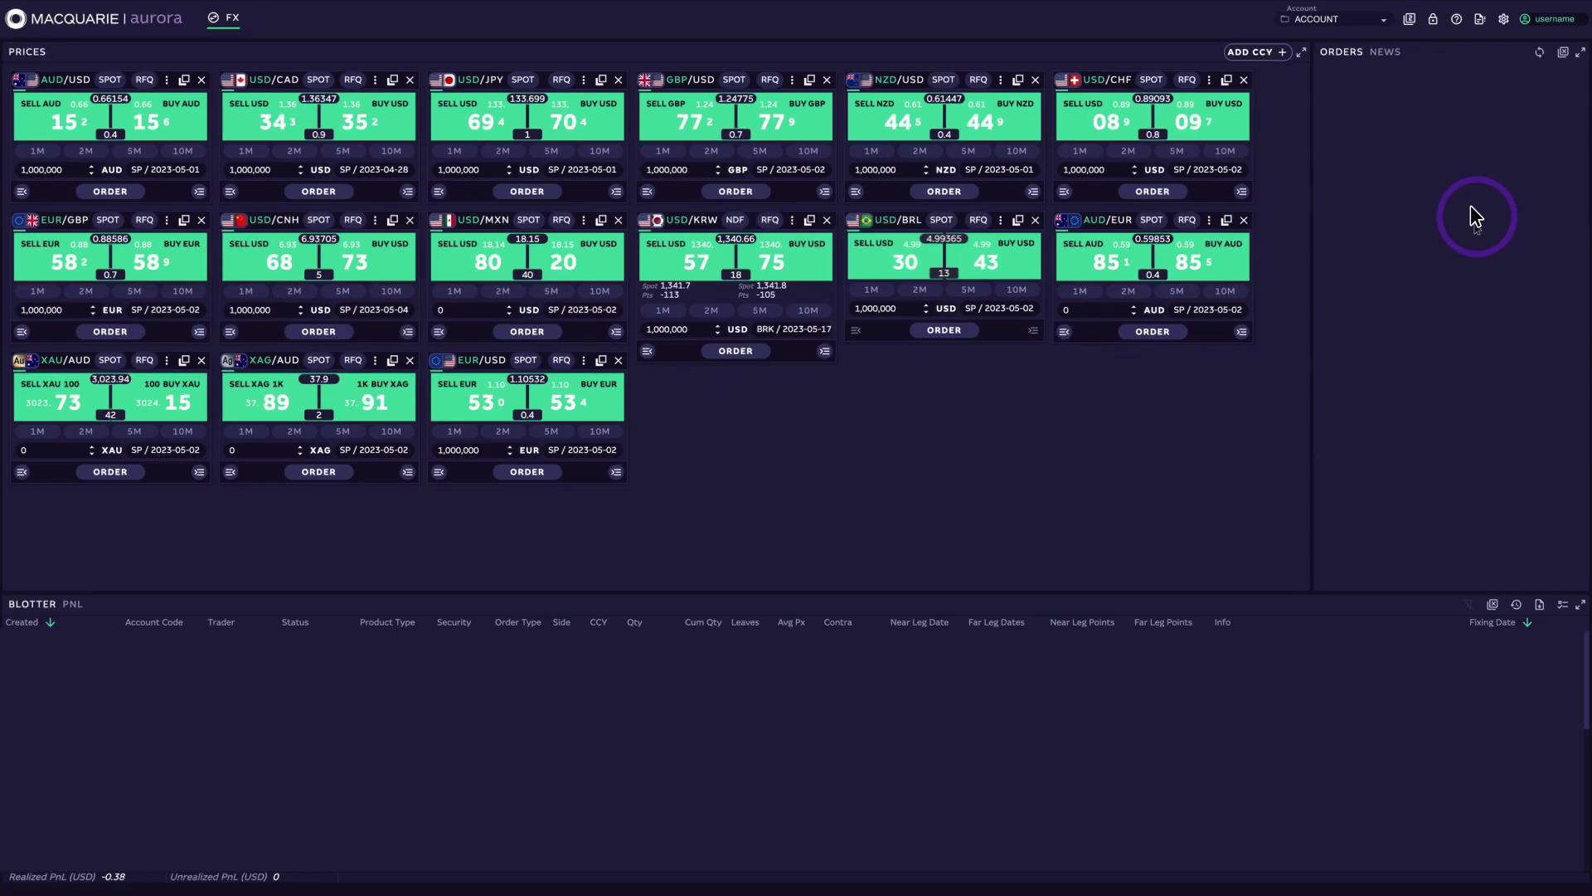
{"action": "left_click", "coordinate": [1430, 16]}
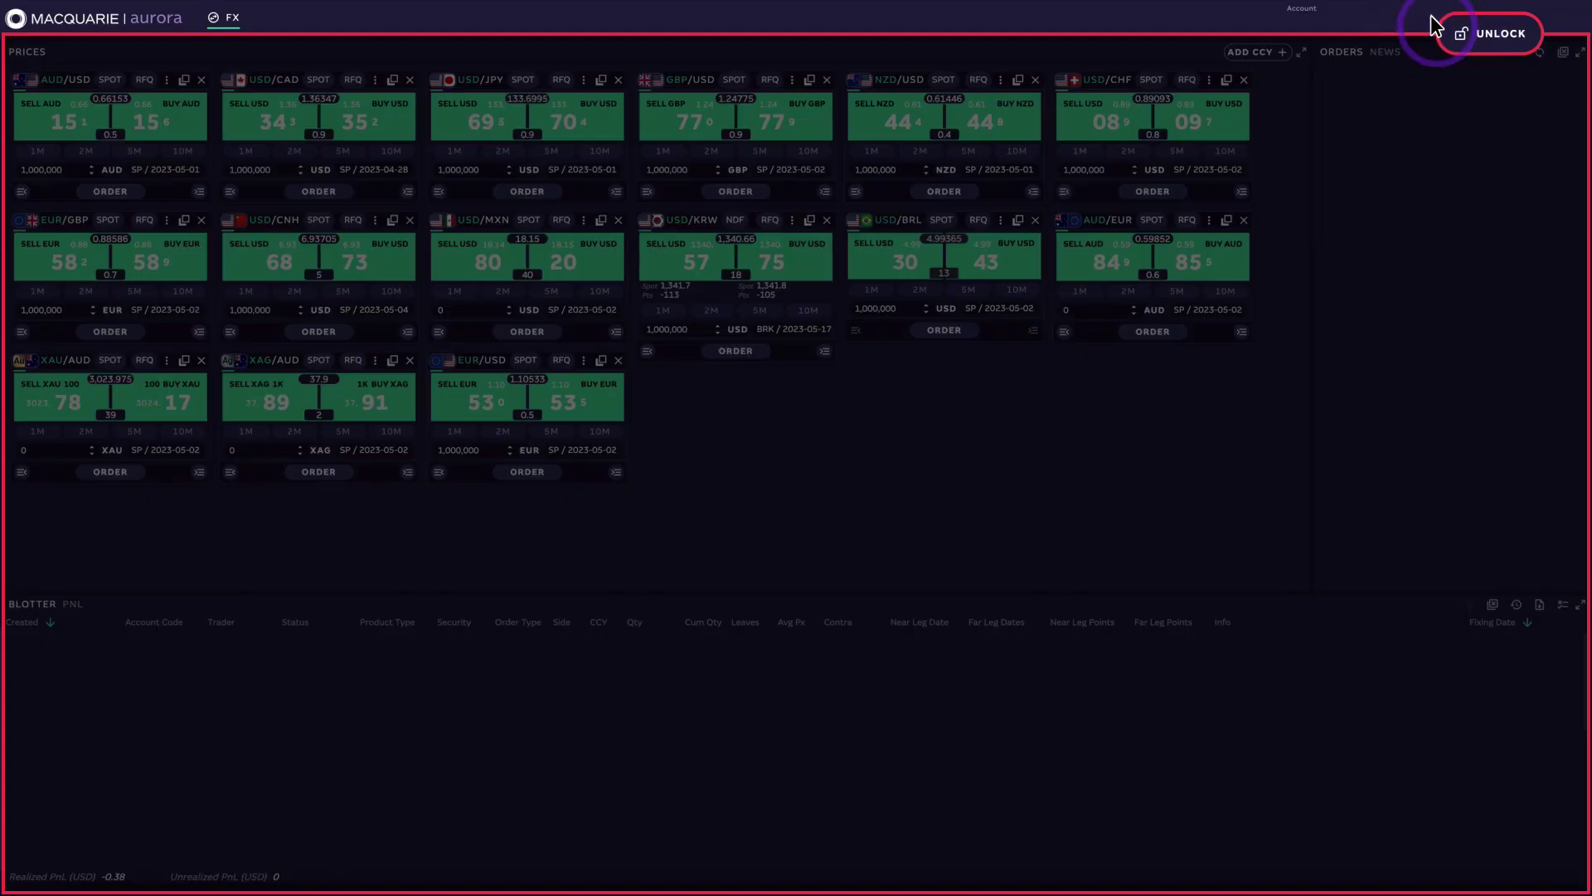
{"action": "left_click", "coordinate": [1488, 30]}
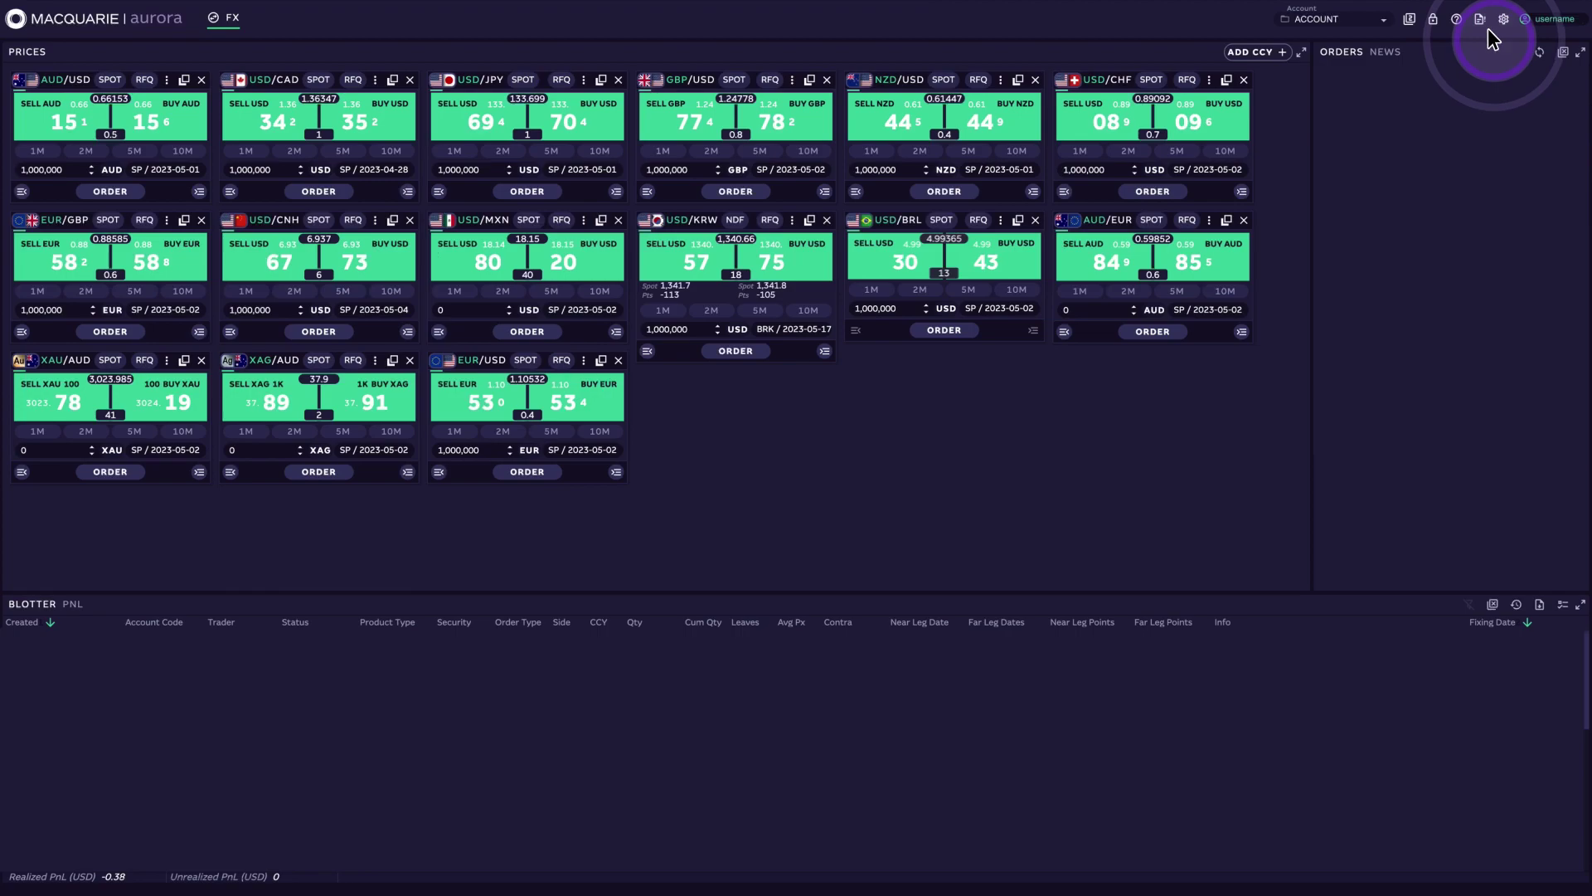